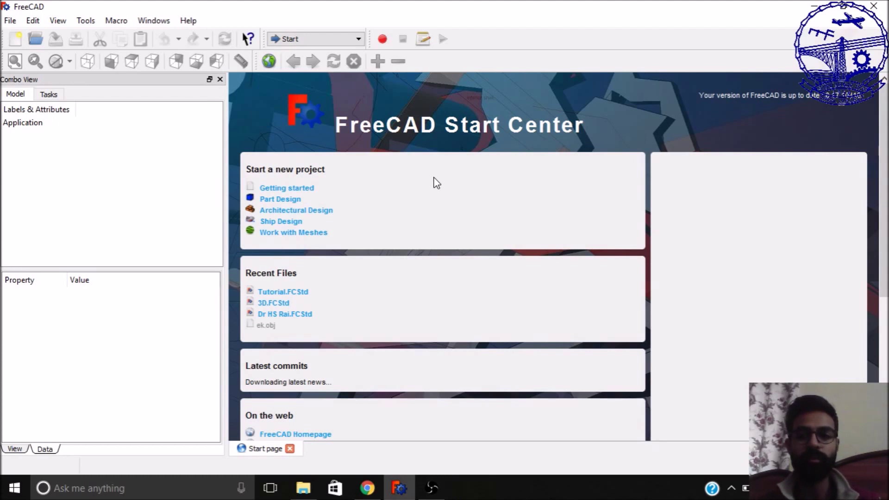
Step: Close the Bing toast and scroll the Start Center down to Example projects like the PartDesign example
scroll(793, 234, "down", 3)
scroll(793, 234, "up", 2)
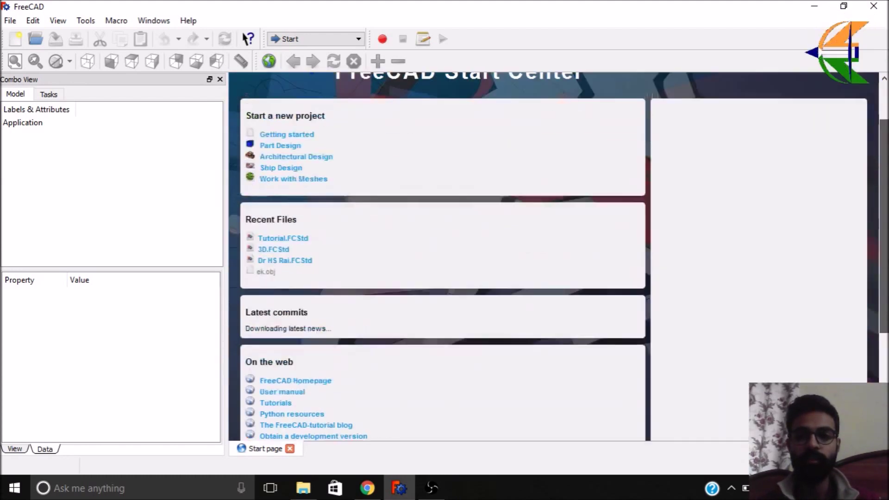
scroll(553, 255, "up", 1)
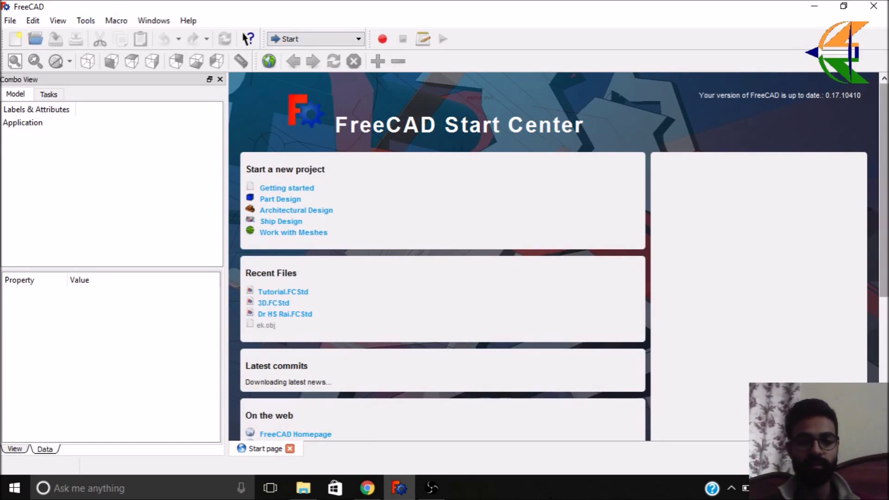
scroll(840, 252, "down", 1)
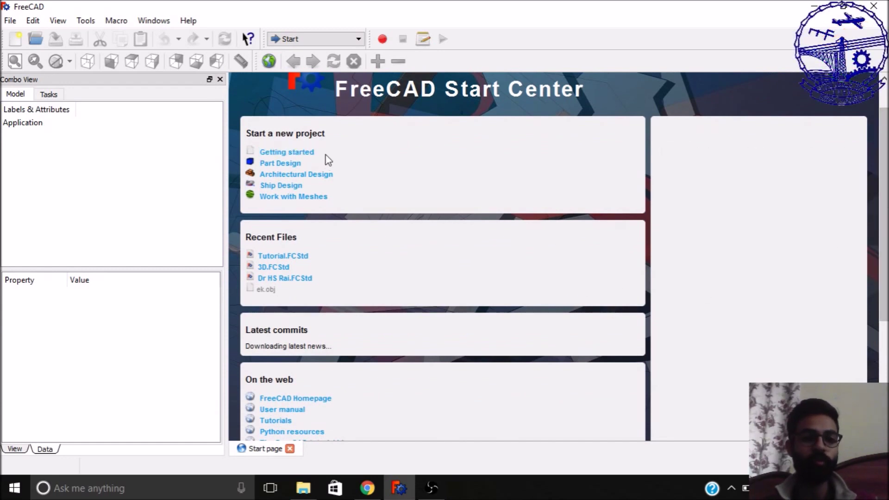
mouse_move(305, 158)
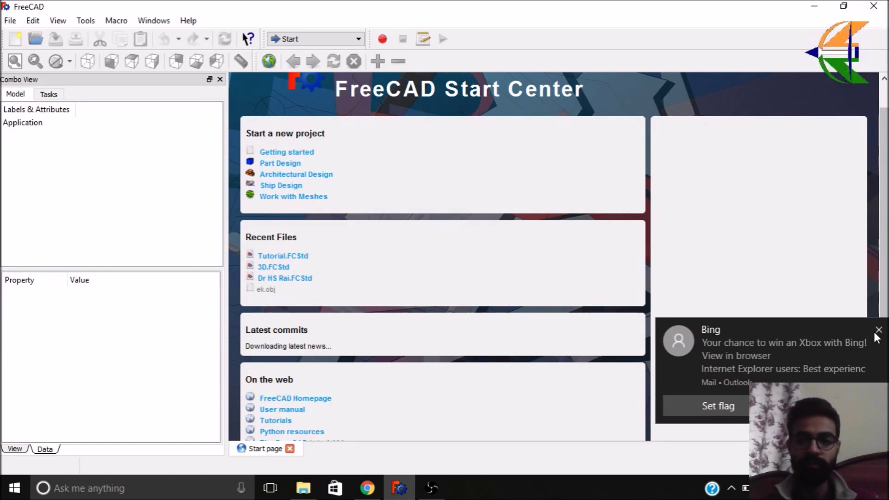
left_click(877, 331)
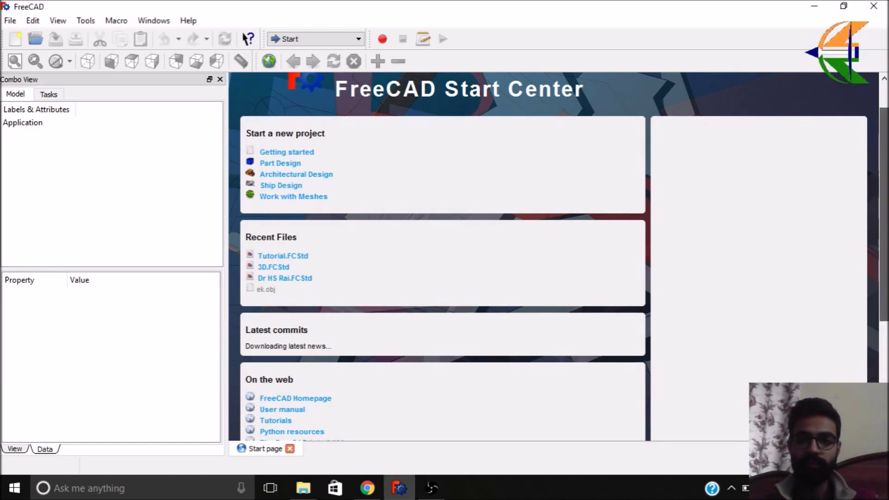
scroll(796, 264, "down", 3)
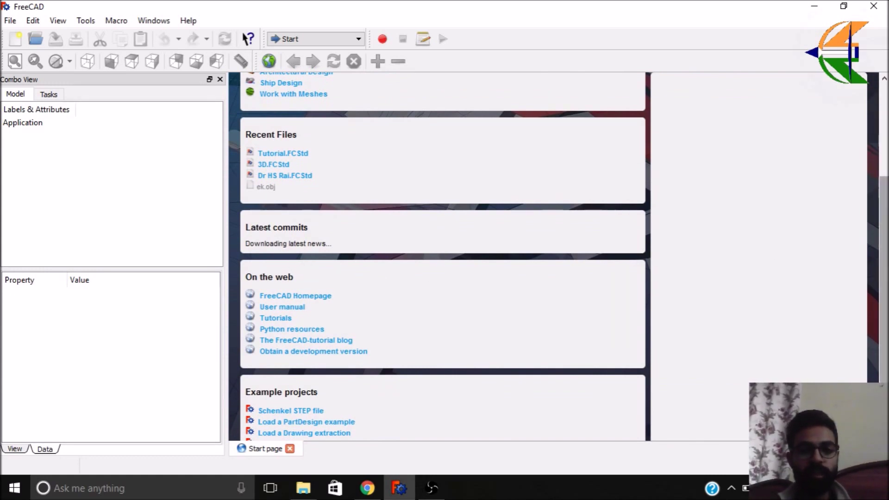
scroll(672, 262, "down", 2)
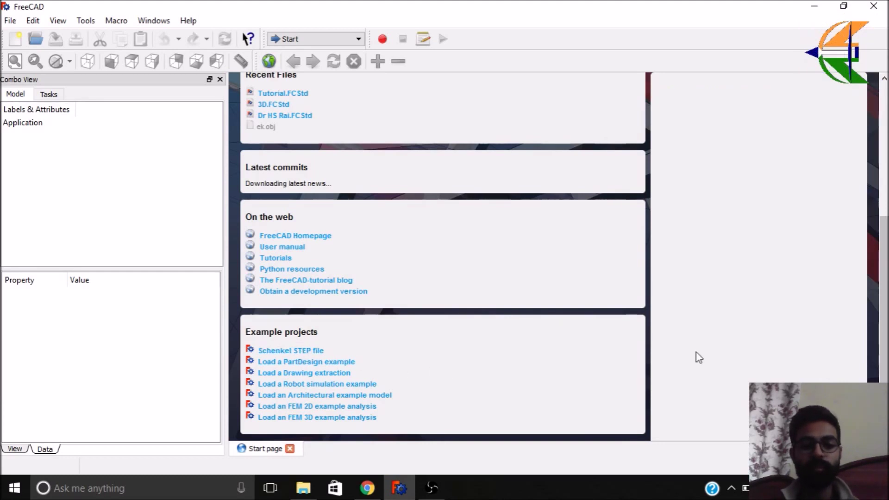
scroll(880, 301, "up", 4)
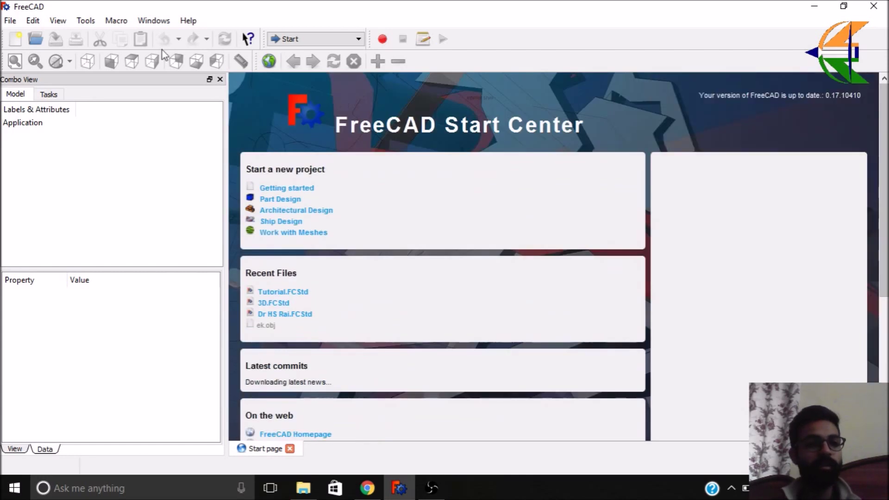
left_click(12, 21)
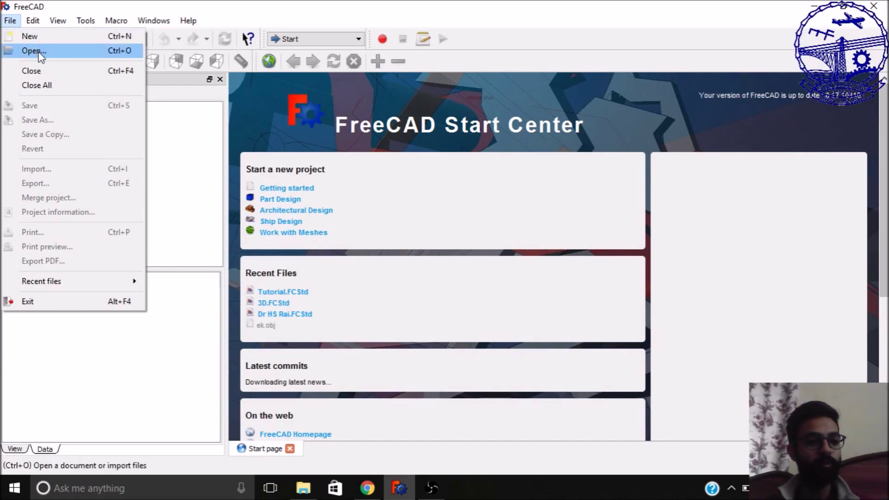
mouse_move(35, 20)
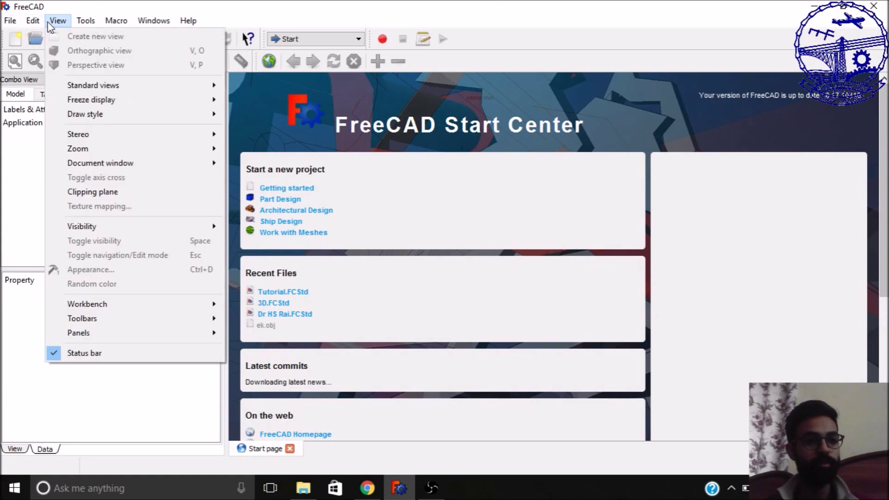
mouse_move(83, 24)
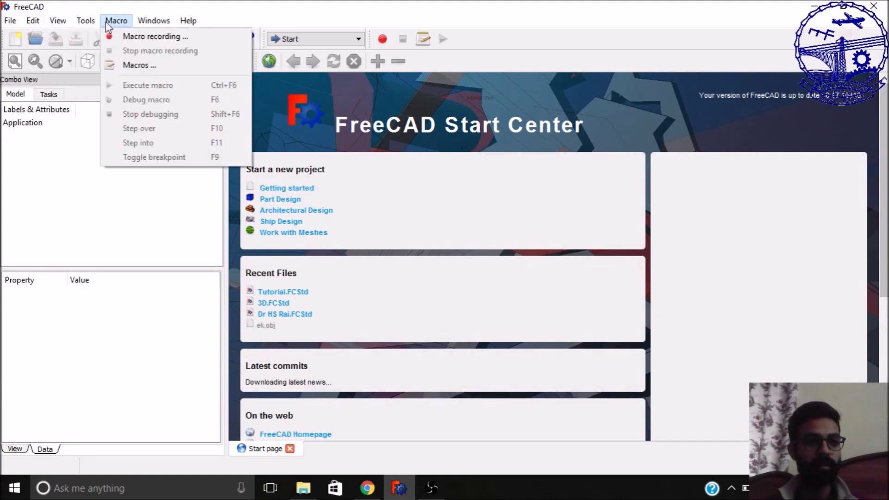
mouse_move(182, 23)
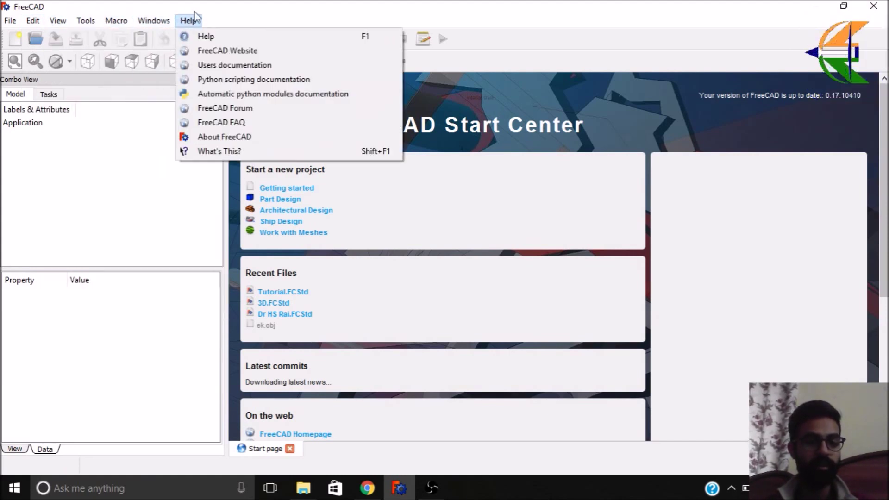
left_click(218, 5)
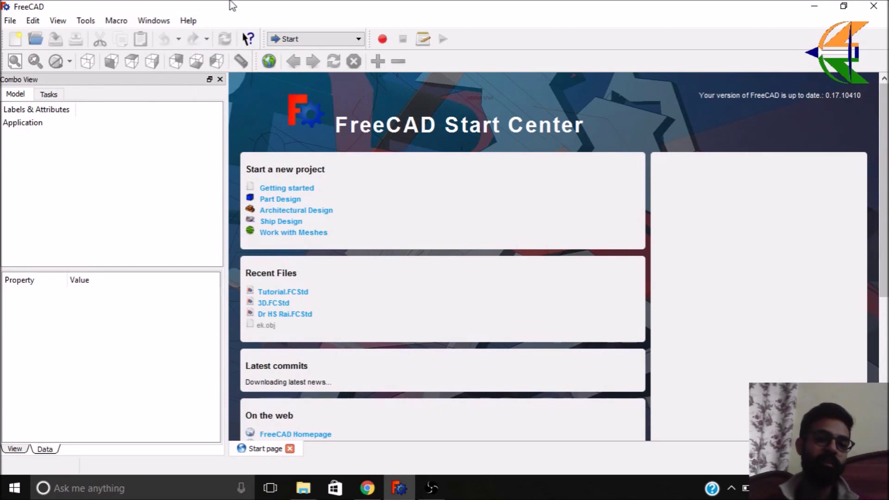
left_click(305, 39)
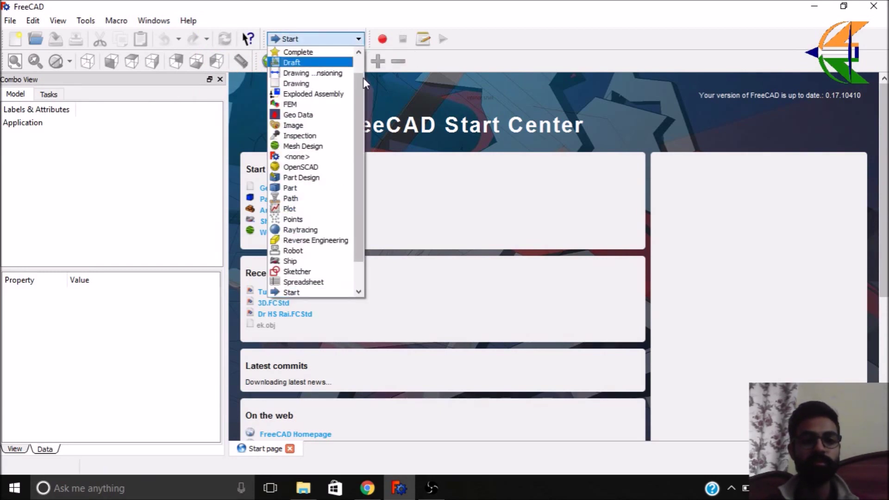
left_click_drag(359, 87, 360, 63)
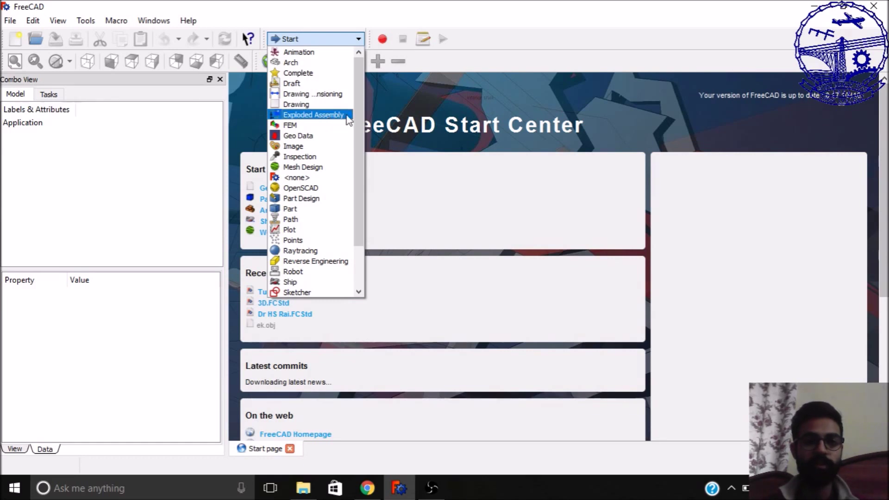
left_click_drag(363, 112, 354, 166)
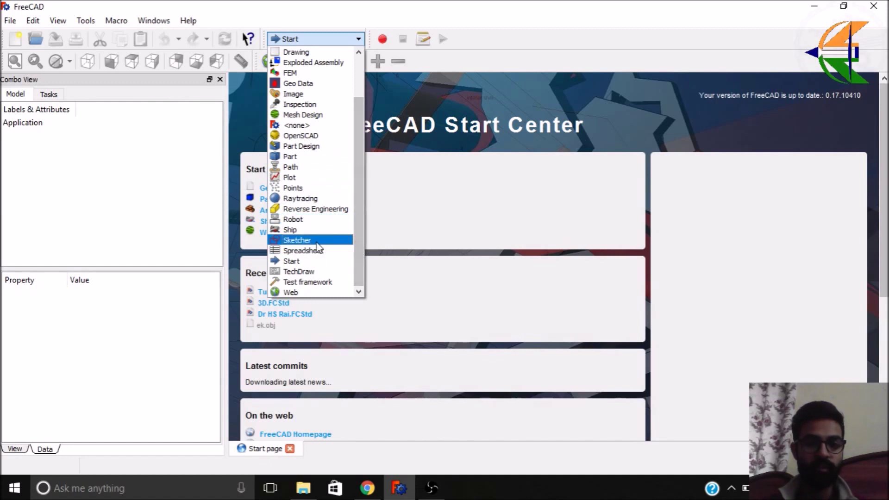
left_click_drag(358, 235, 350, 174)
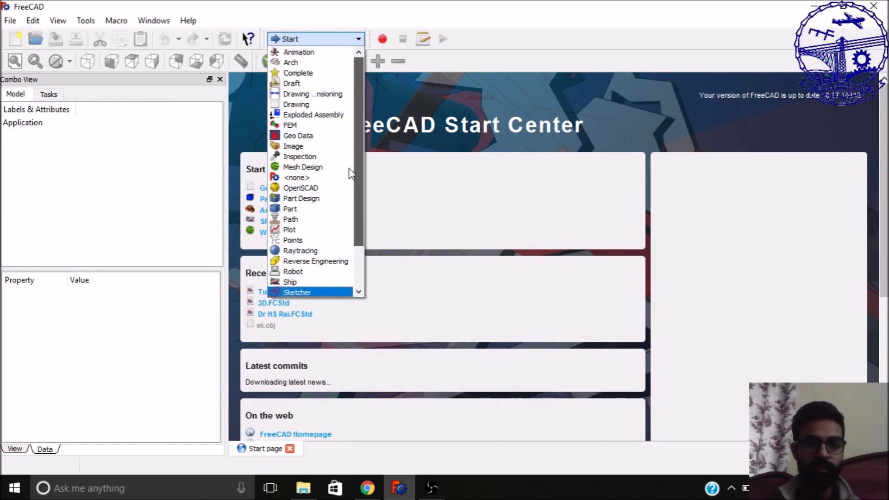
left_click(442, 5)
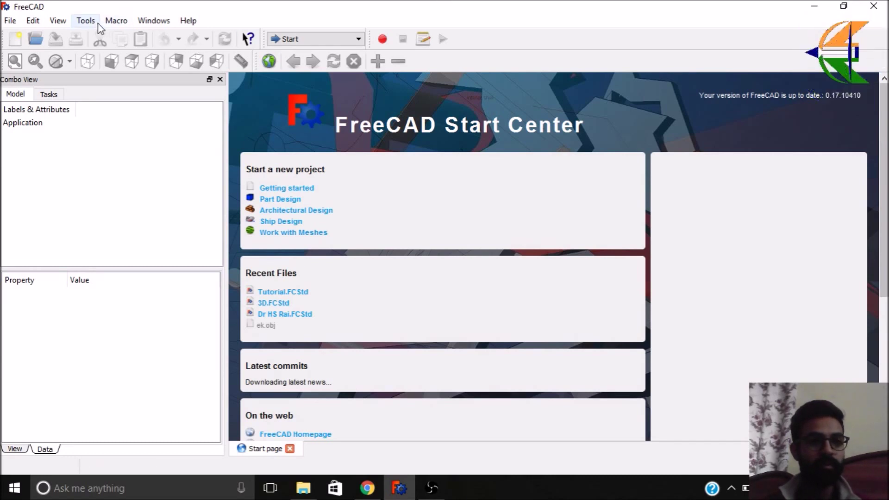
left_click(11, 21)
Step: Create a new Unnamed document, then browse the Edit, View and Tools menus without choosing anything
mouse_move(30, 27)
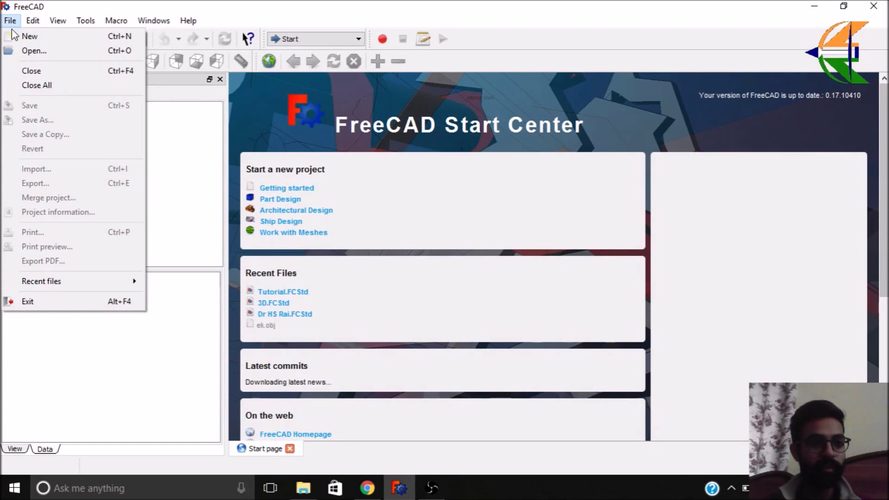
left_click(16, 37)
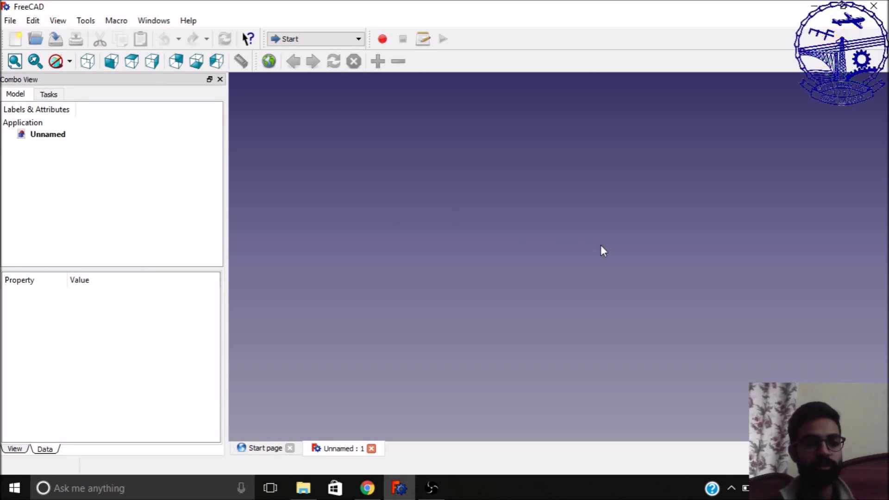
left_click(32, 21)
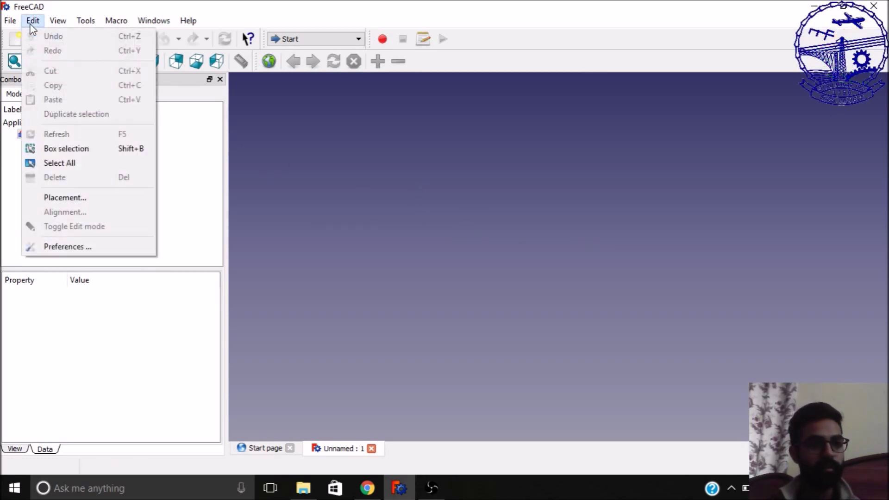
mouse_move(52, 28)
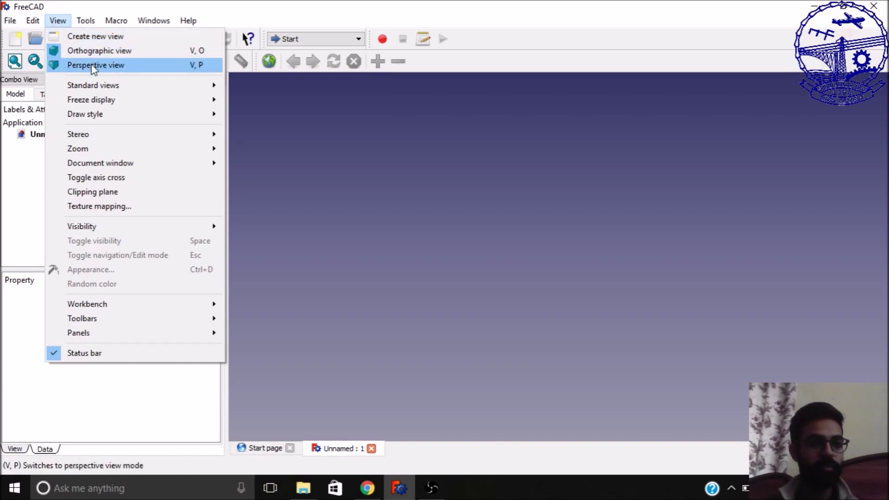
mouse_move(111, 88)
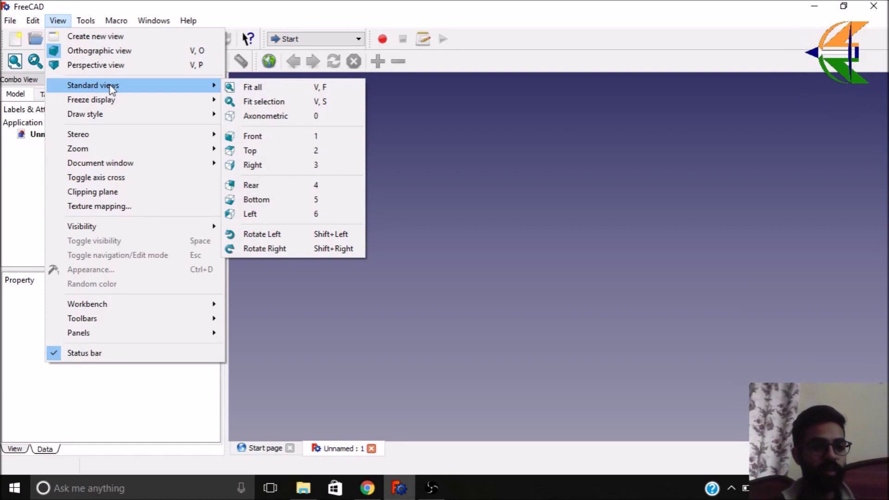
mouse_move(122, 135)
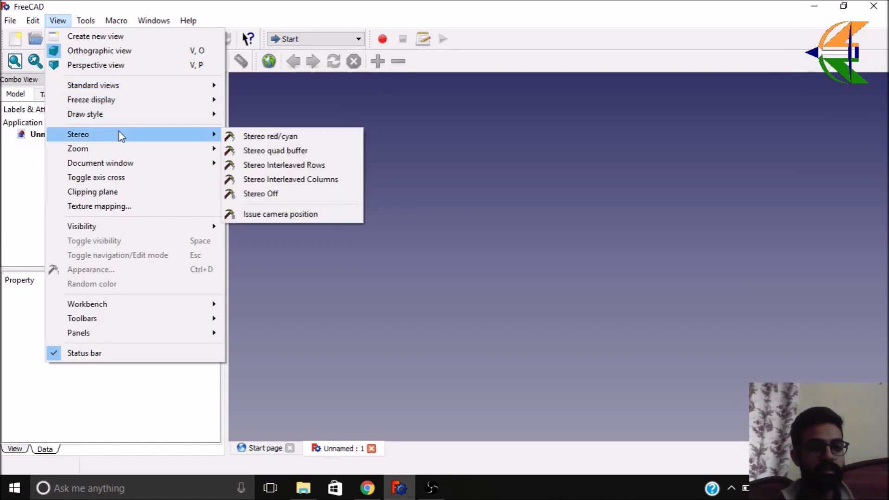
mouse_move(88, 23)
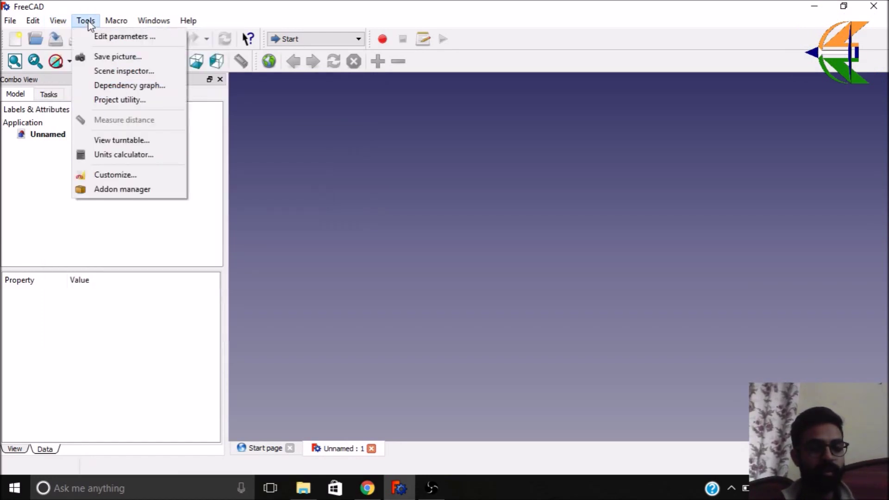
left_click(355, 6)
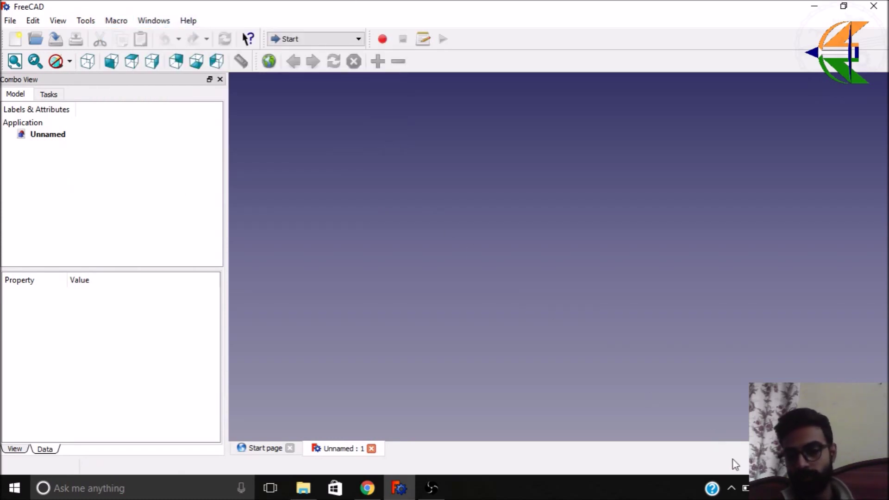
Step: Try the OpenInventor navigation style from the status-bar navigation indicator
mouse_move(783, 463)
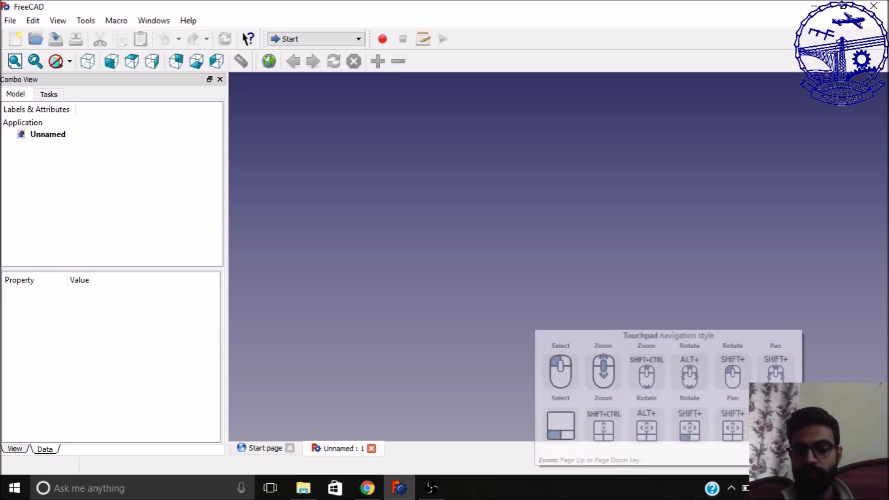
left_click(782, 463)
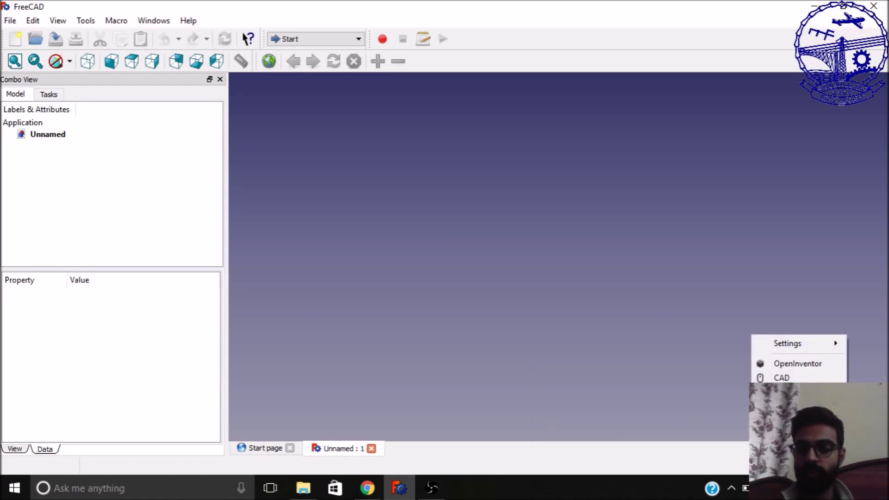
left_click(730, 450)
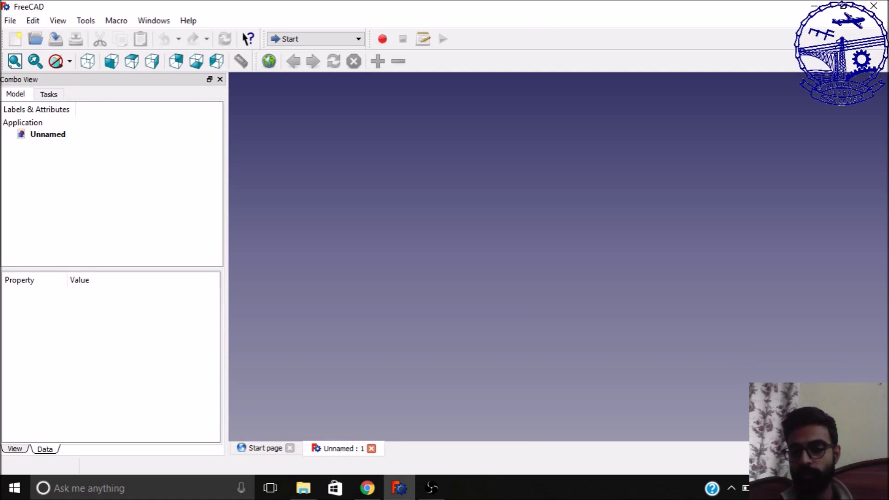
mouse_move(783, 463)
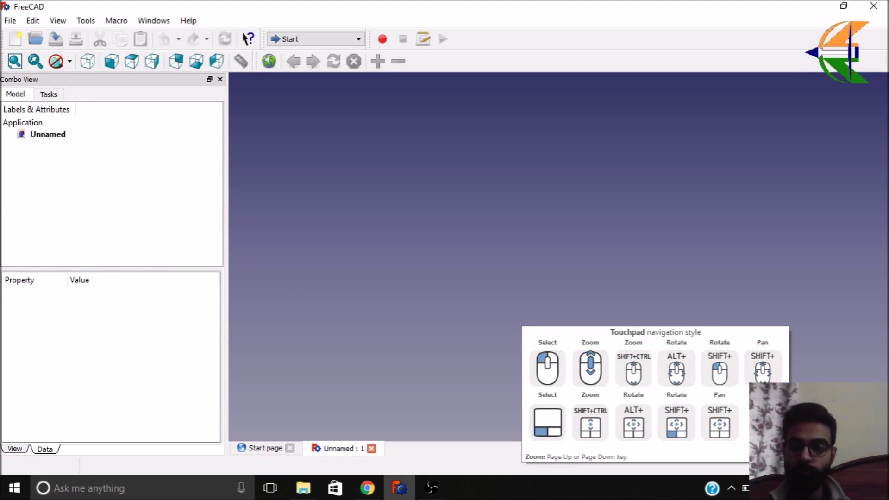
left_click(752, 464)
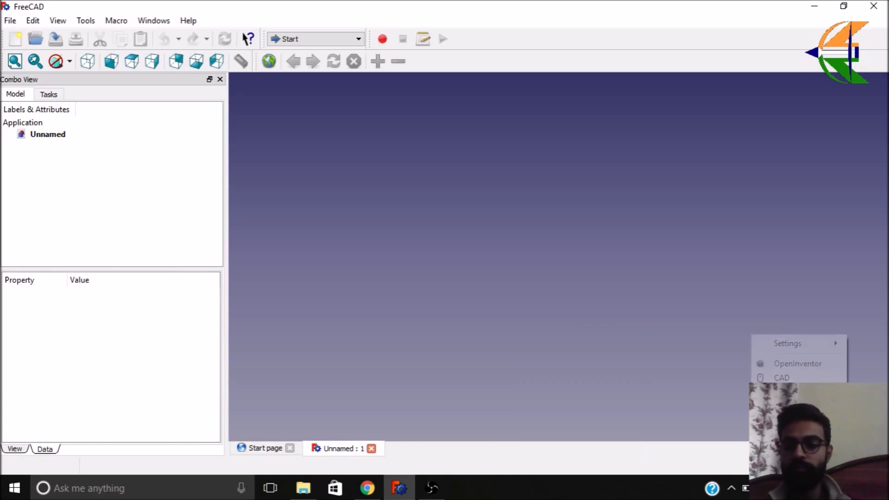
left_click(800, 364)
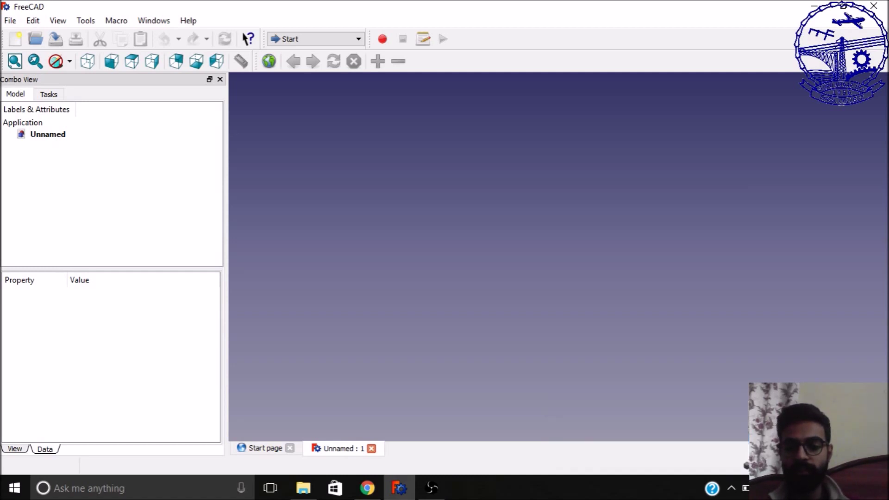
Step: Switch the navigation style to Blender
left_click(741, 467)
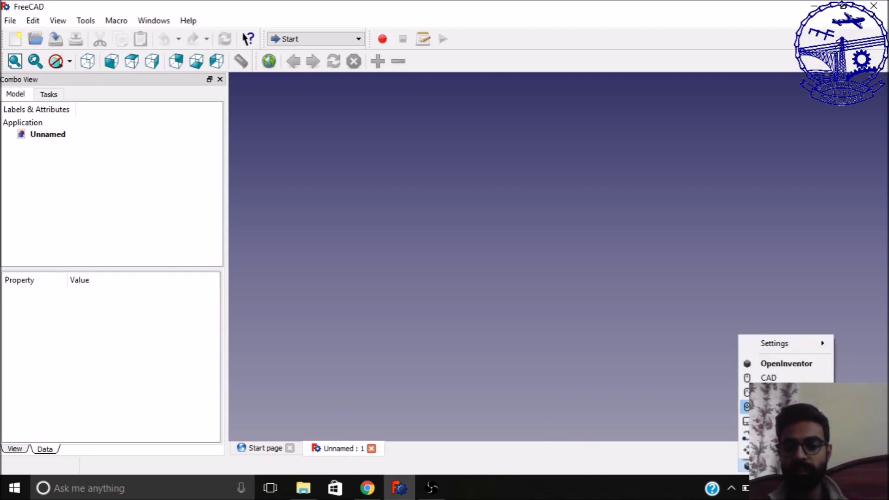
left_click(746, 466)
left_click(741, 466)
left_click(769, 392)
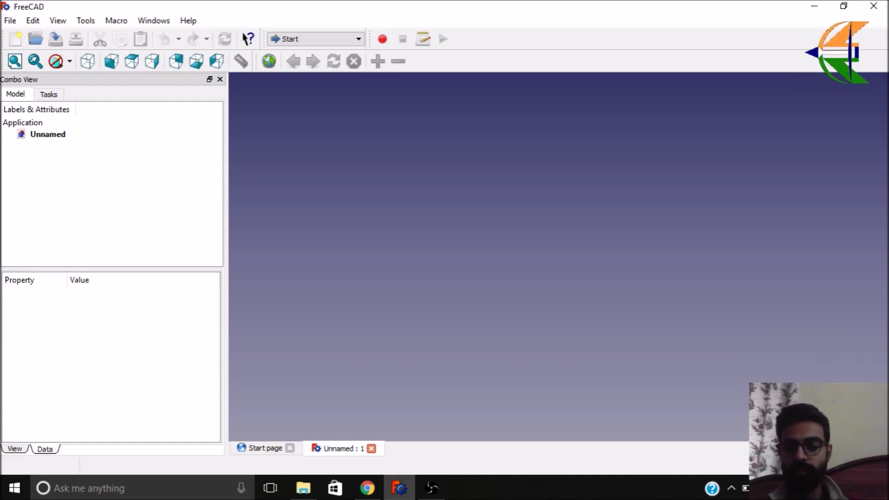
mouse_move(741, 467)
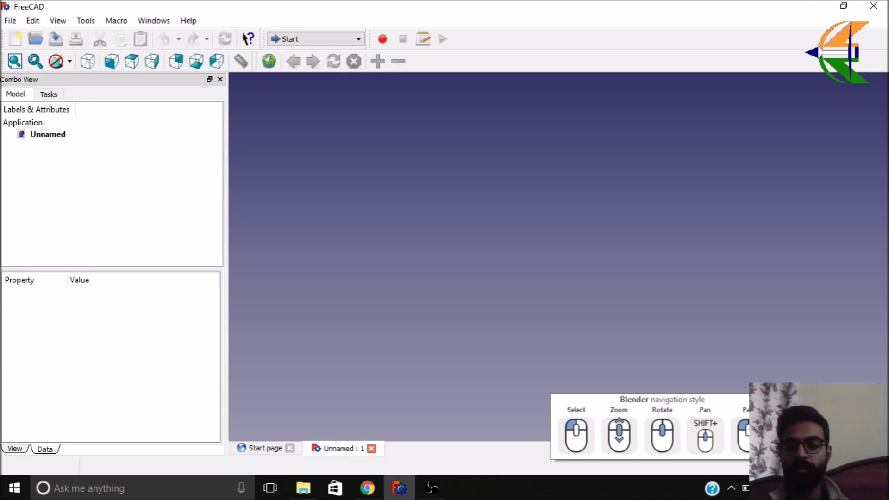
left_click(740, 467)
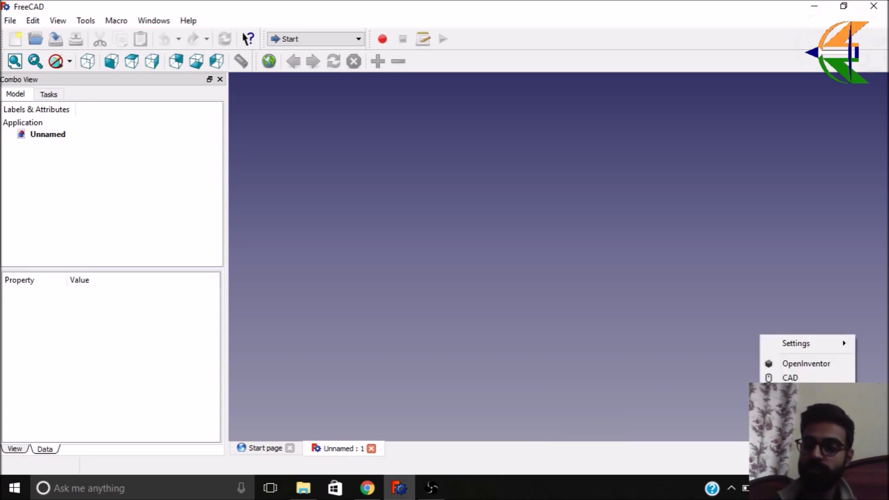
left_click(752, 394)
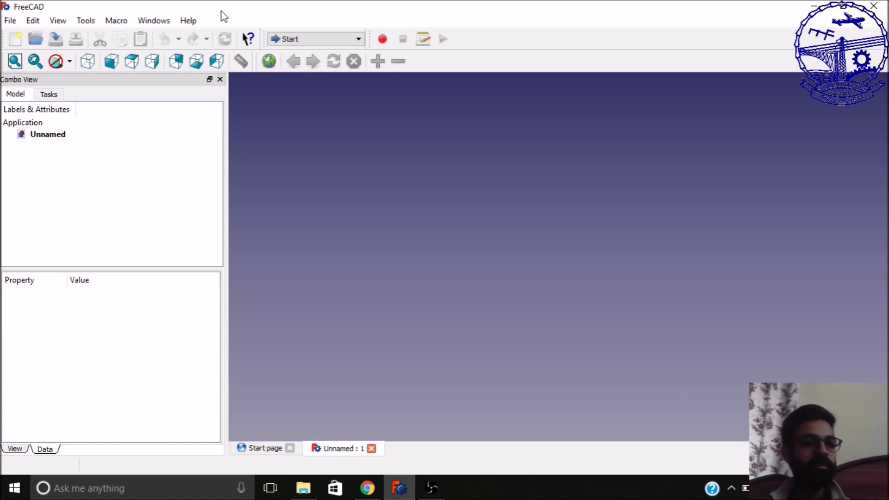
left_click(189, 21)
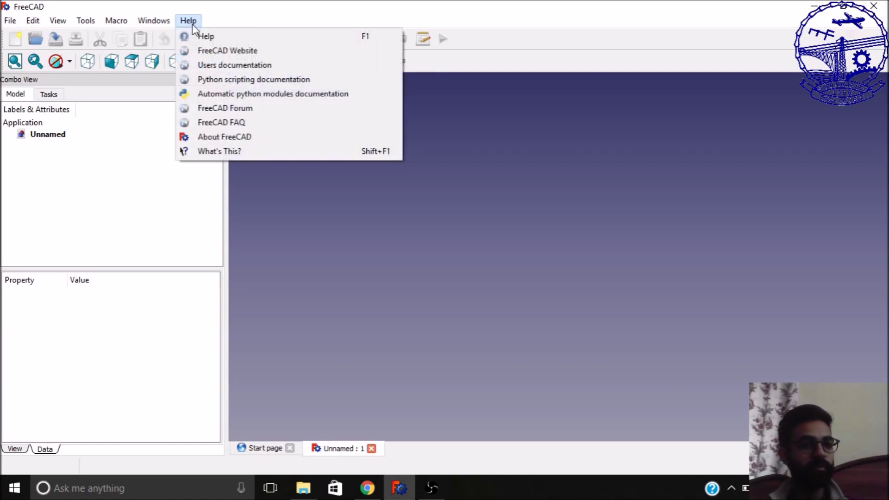
mouse_move(157, 25)
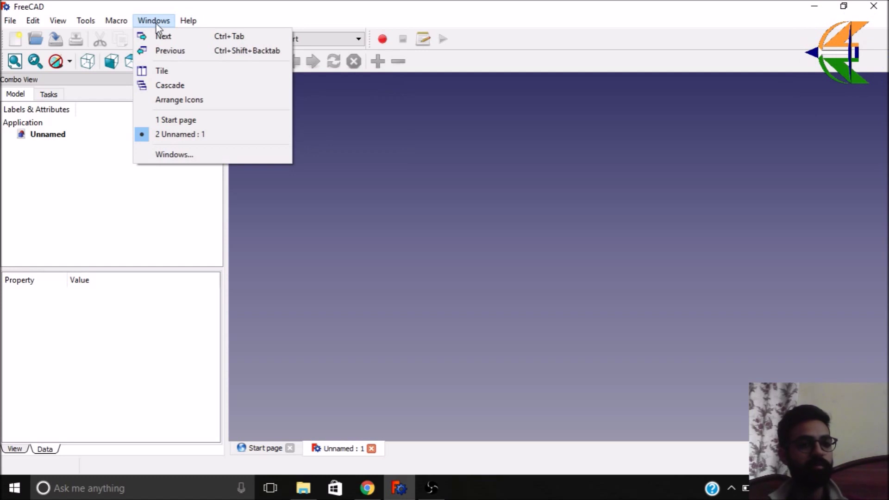
left_click(164, 68)
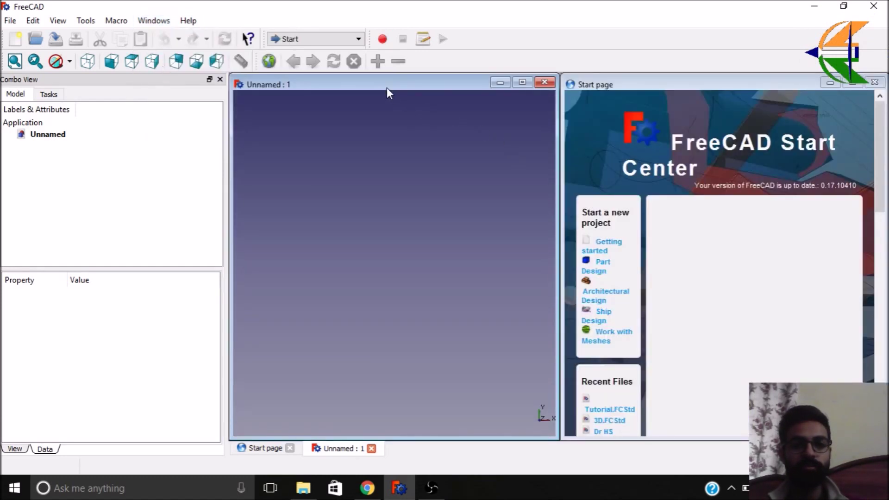
left_click(160, 21)
left_click(164, 85)
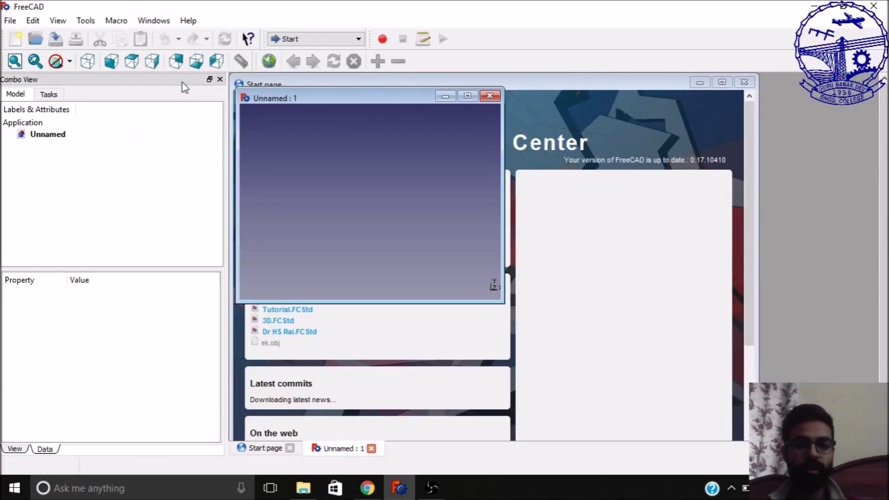
left_click_drag(299, 94, 353, 99)
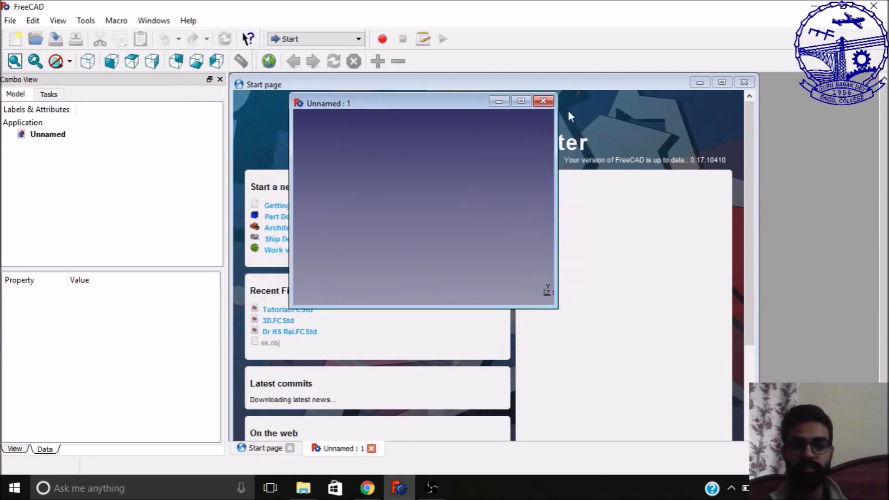
left_click(153, 21)
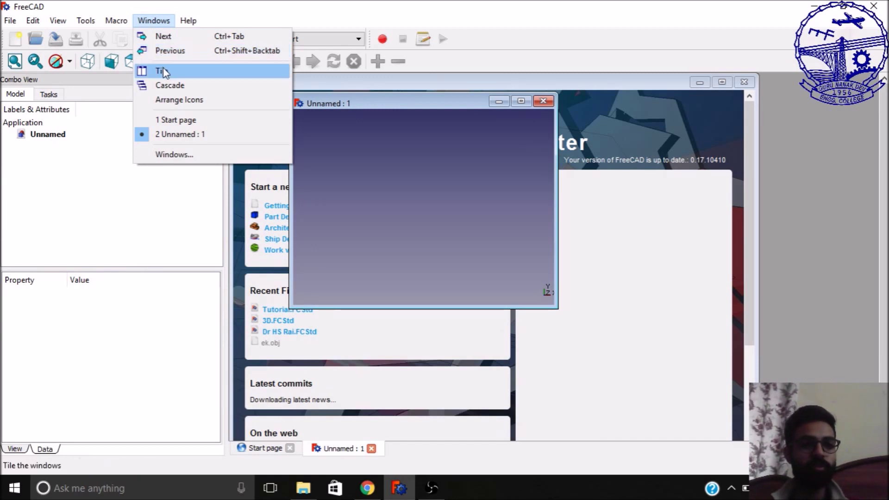
left_click(163, 52)
left_click(154, 20)
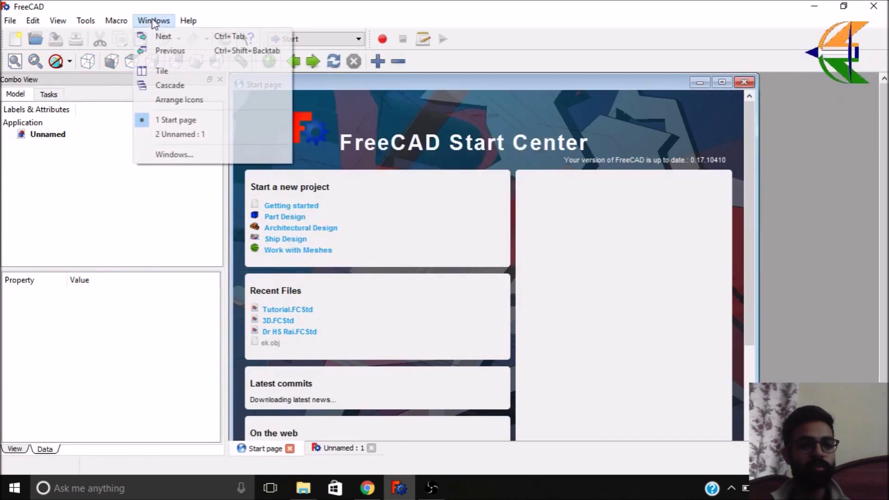
left_click(171, 70)
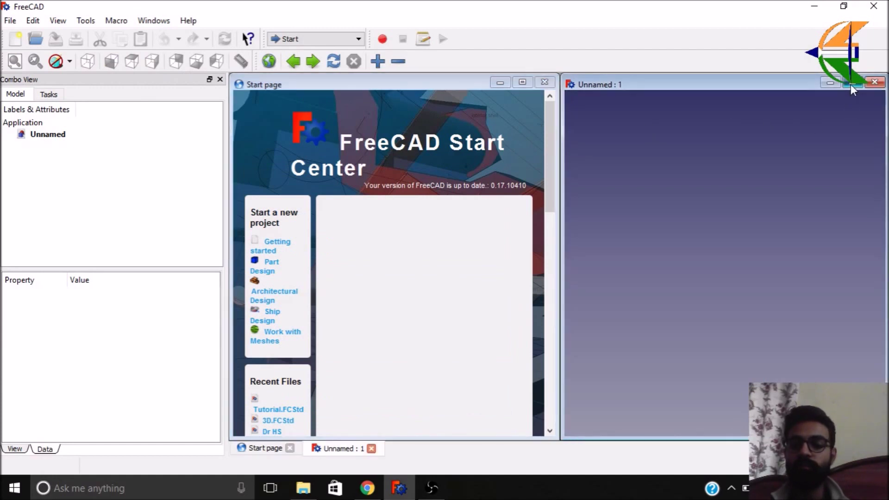
left_click(852, 82)
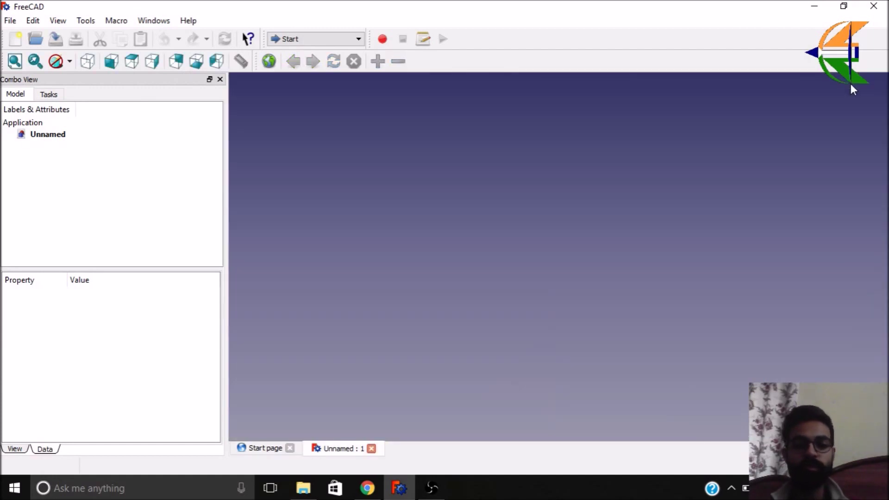
left_click(123, 25)
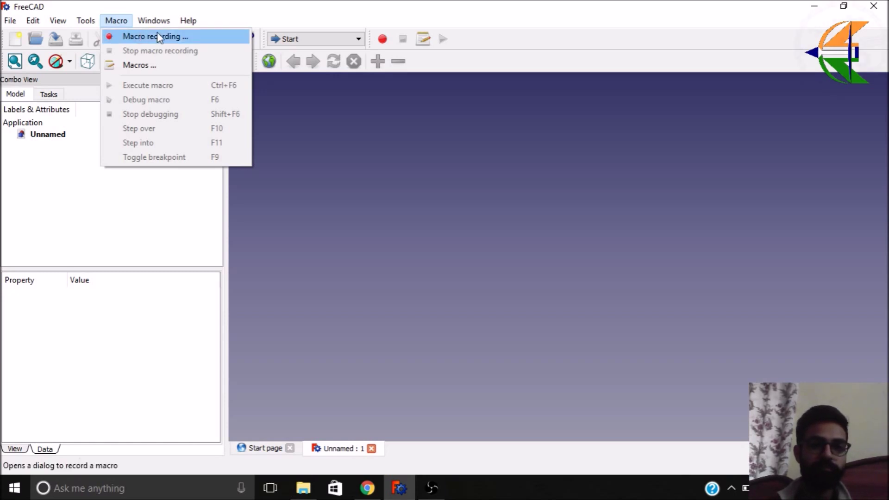
left_click(401, 5)
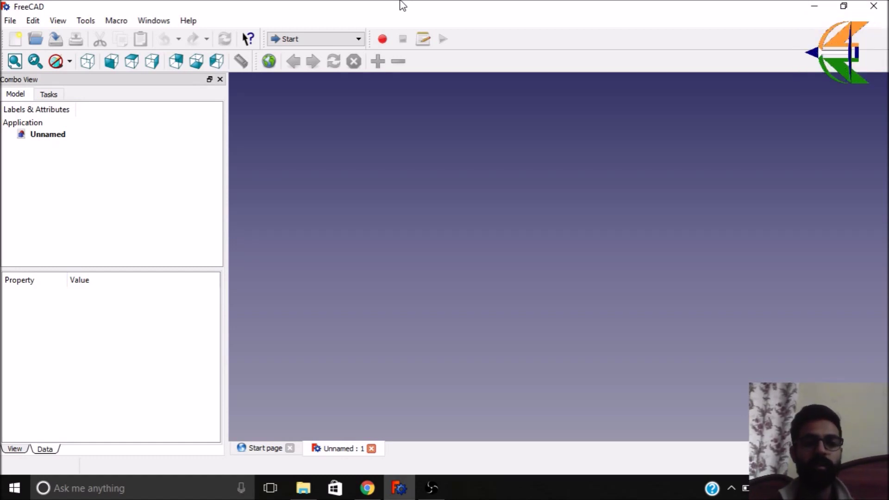
left_click(122, 23)
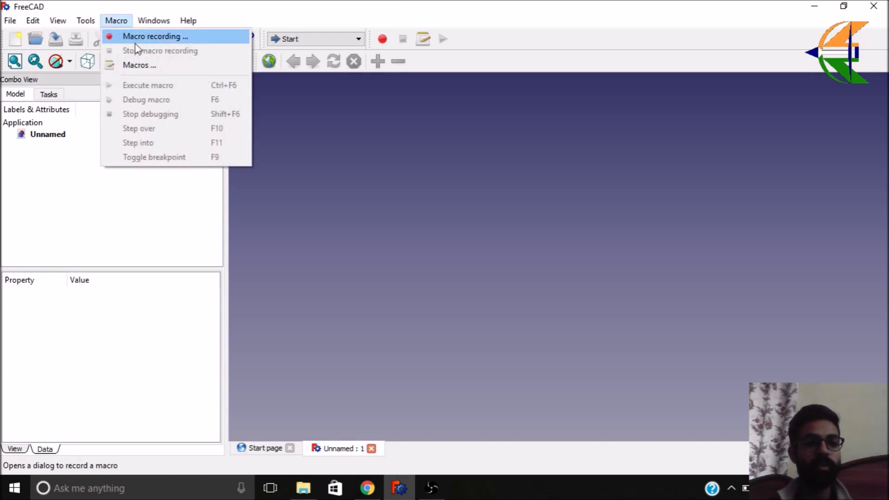
left_click(146, 67)
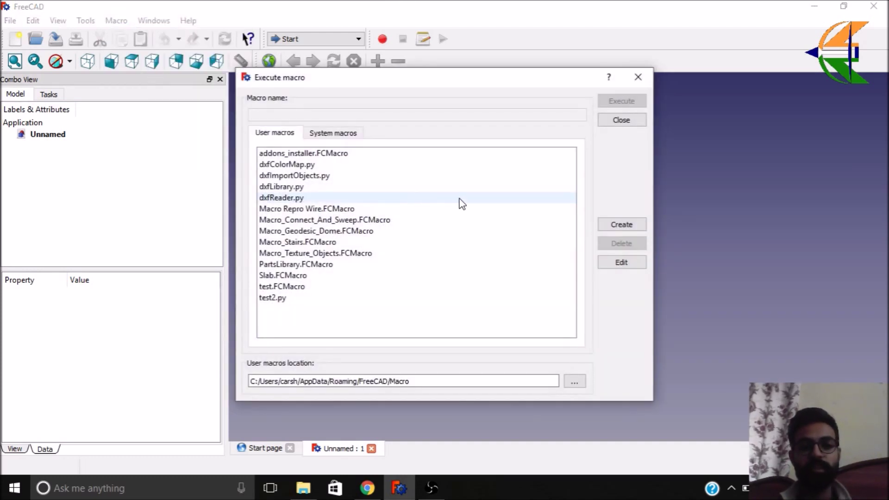
left_click(349, 220)
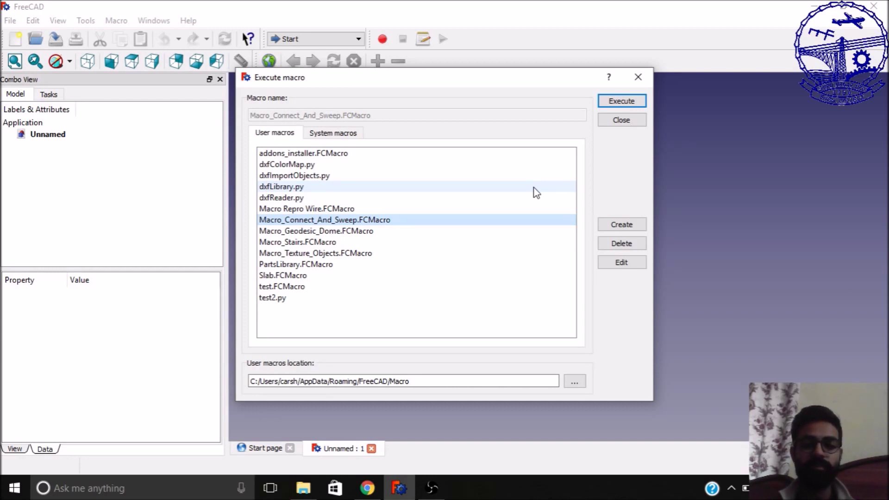
left_click(638, 77)
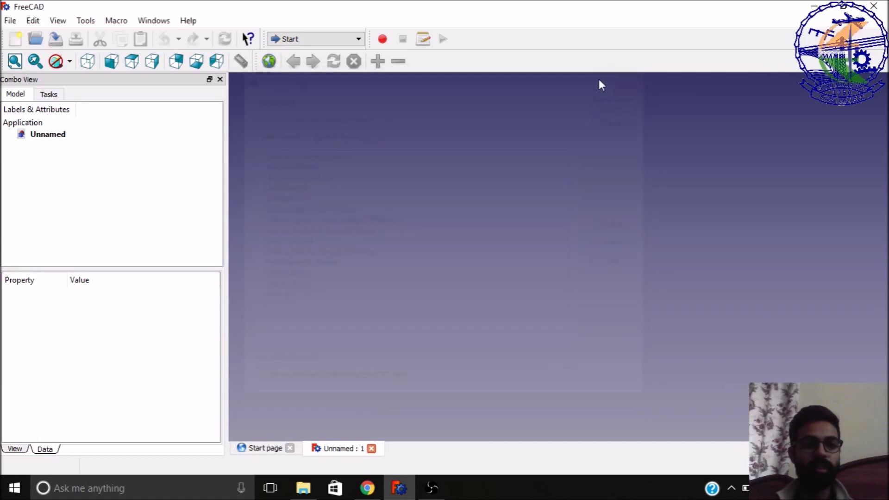
Step: Hide the Combo View panel through View > Panels
left_click(84, 21)
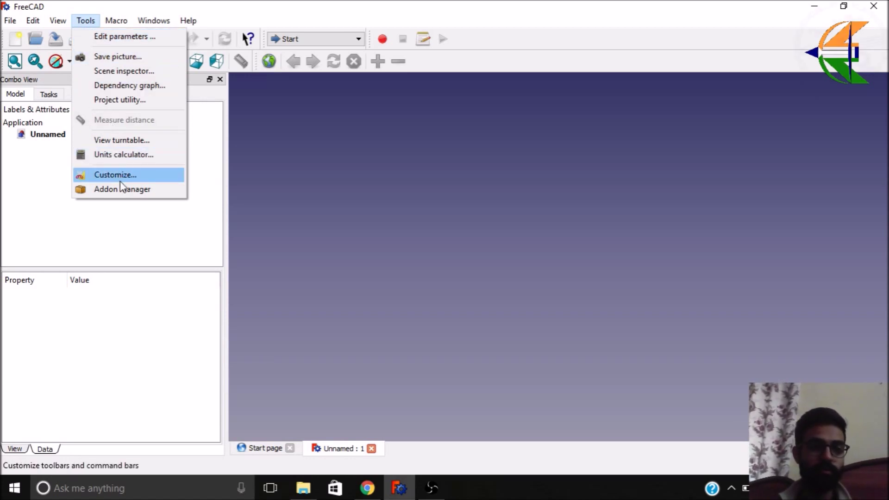
mouse_move(58, 24)
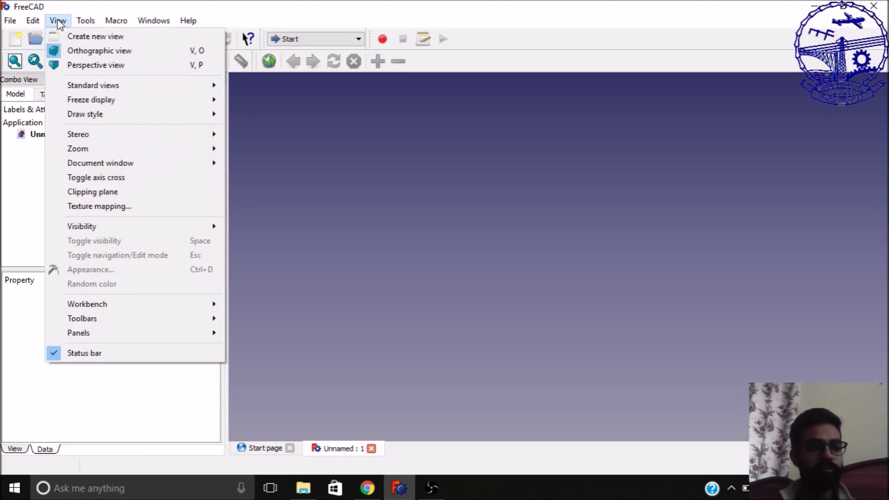
mouse_move(157, 308)
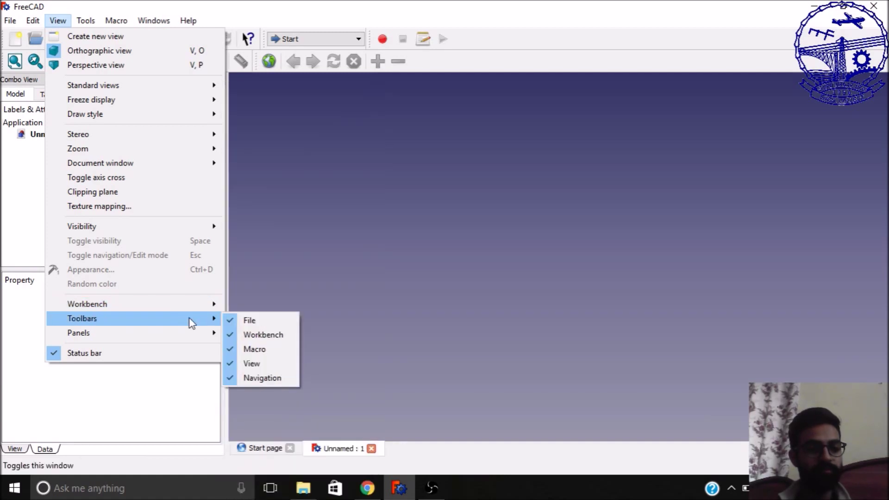
mouse_move(187, 336)
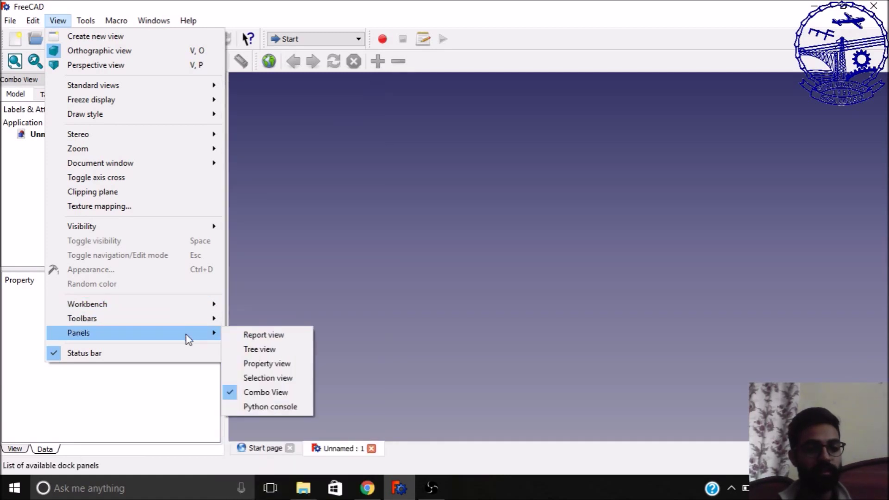
left_click(252, 394)
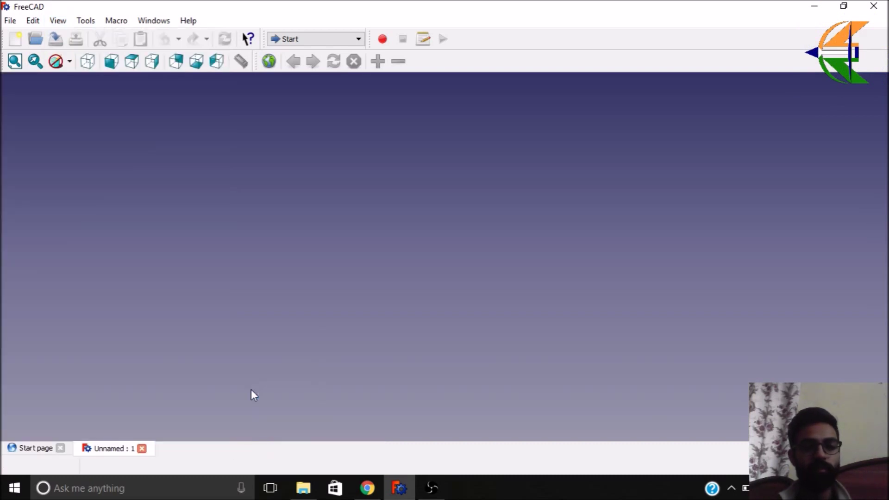
Step: Show the Combo View panel again, docked on the left of the 3D view
left_click(58, 21)
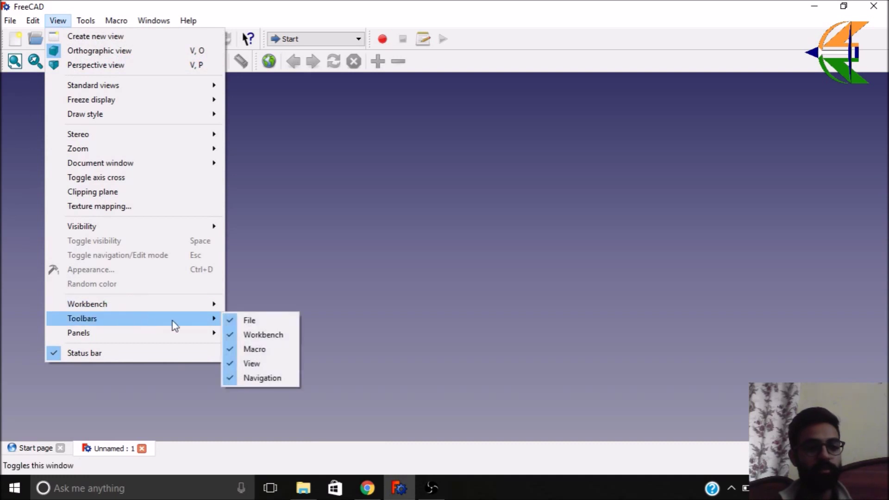
mouse_move(178, 333)
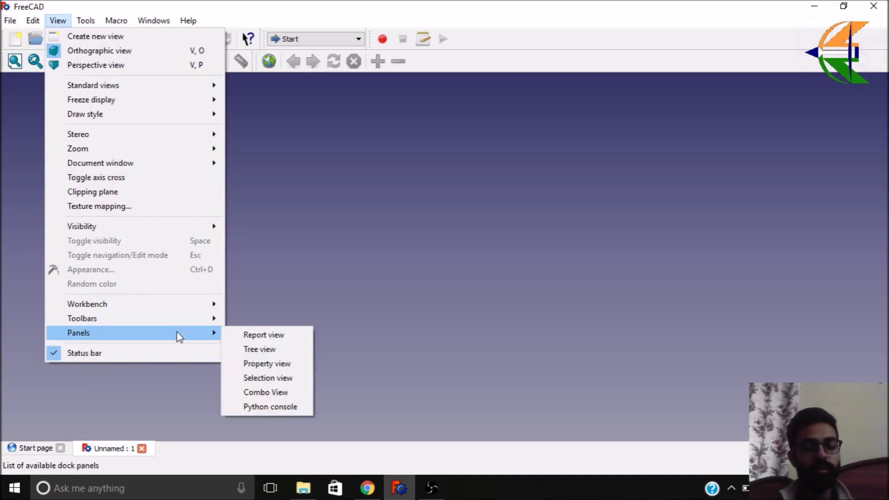
left_click(265, 393)
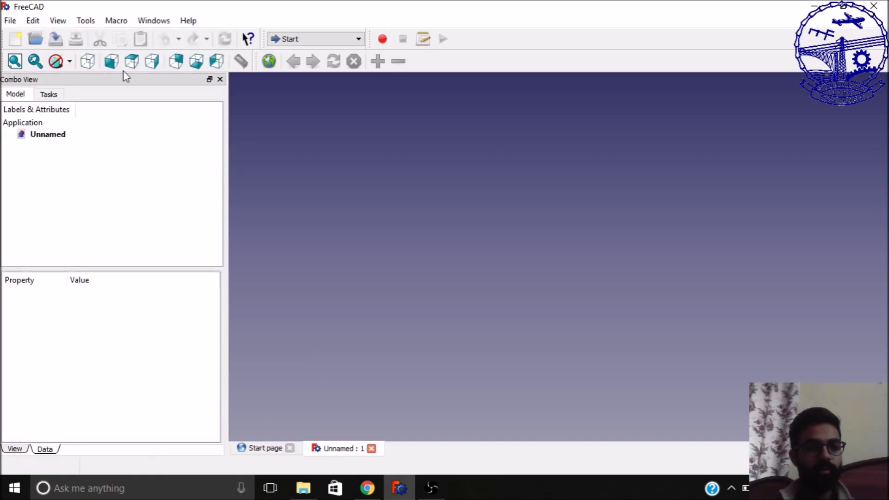
Step: Show the Python console panel below the 3D view
left_click(63, 24)
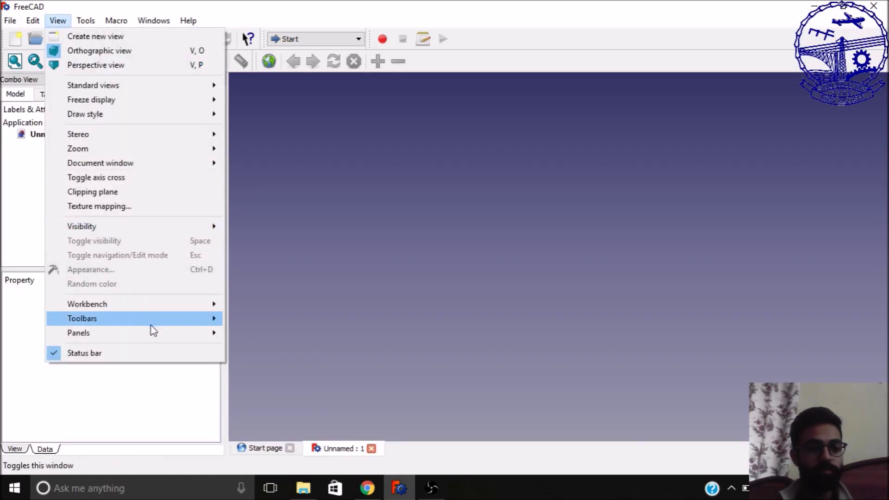
mouse_move(170, 334)
left_click(251, 406)
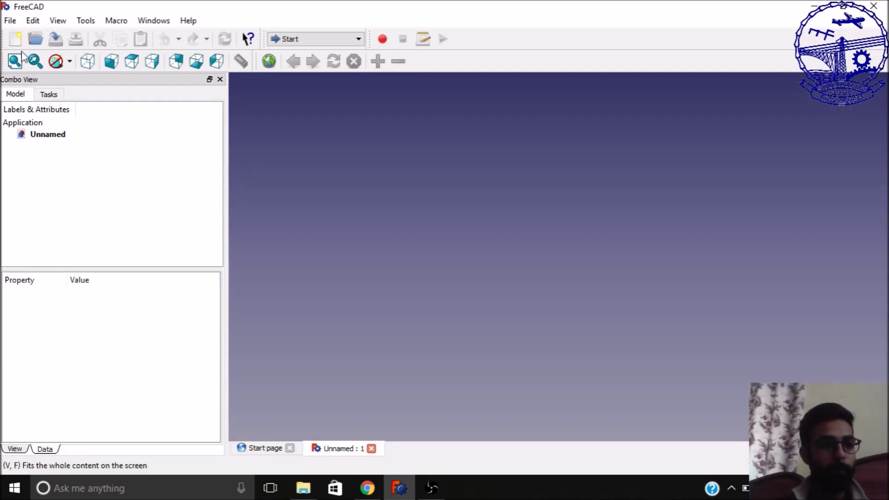
Step: Hide the Python console again and open Edit > Preferences
left_click(58, 21)
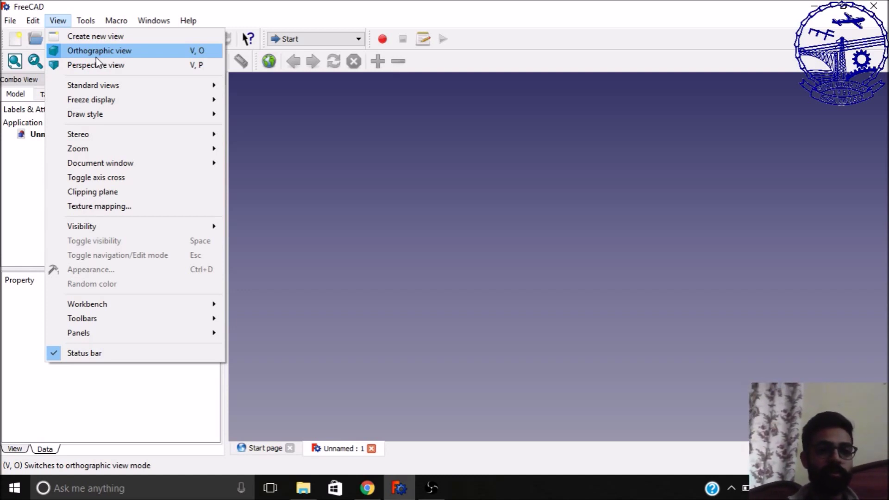
left_click(99, 55)
left_click(33, 21)
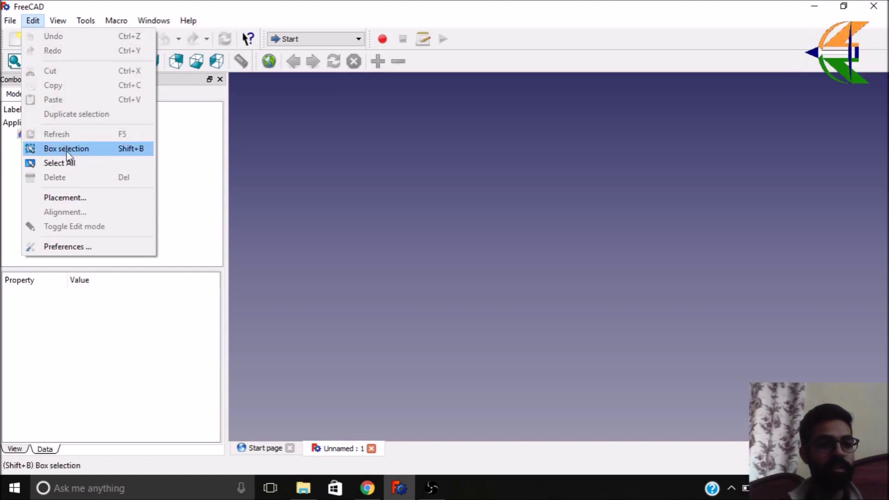
left_click(92, 250)
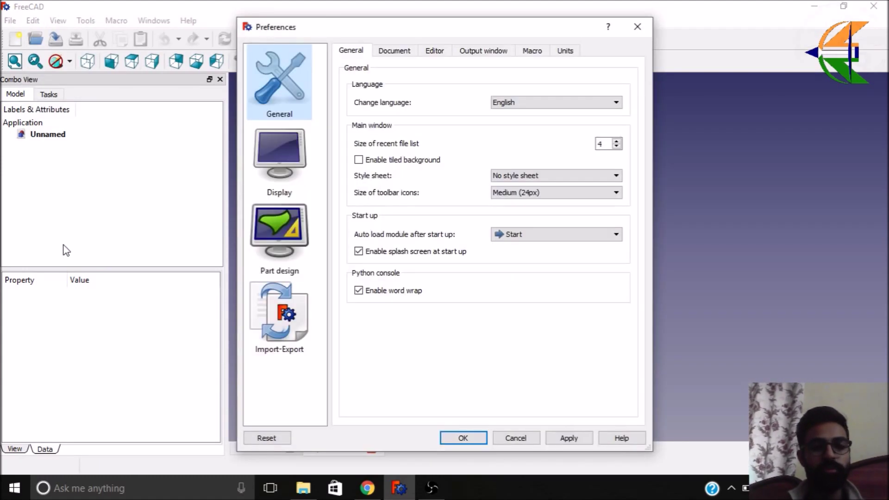
Step: Browse the Import-Export, Part design and Display preference pages, then return to General
left_click(290, 344)
left_click(271, 242)
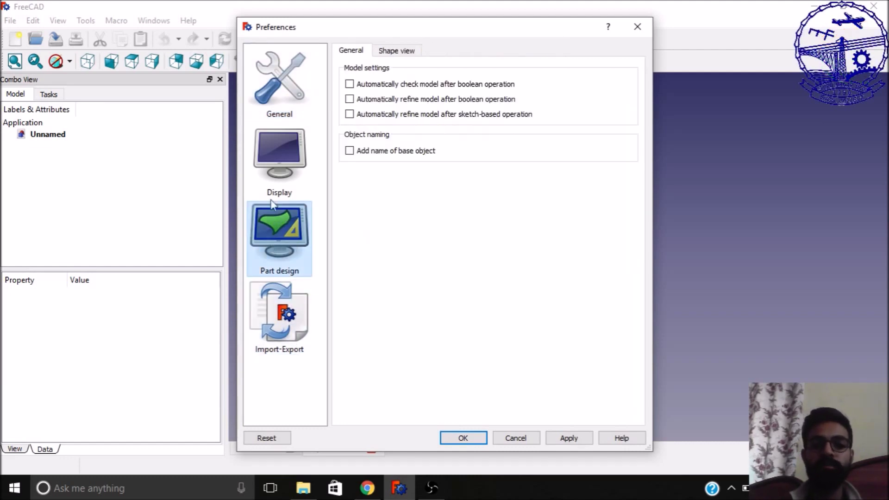
left_click(276, 181)
left_click(276, 100)
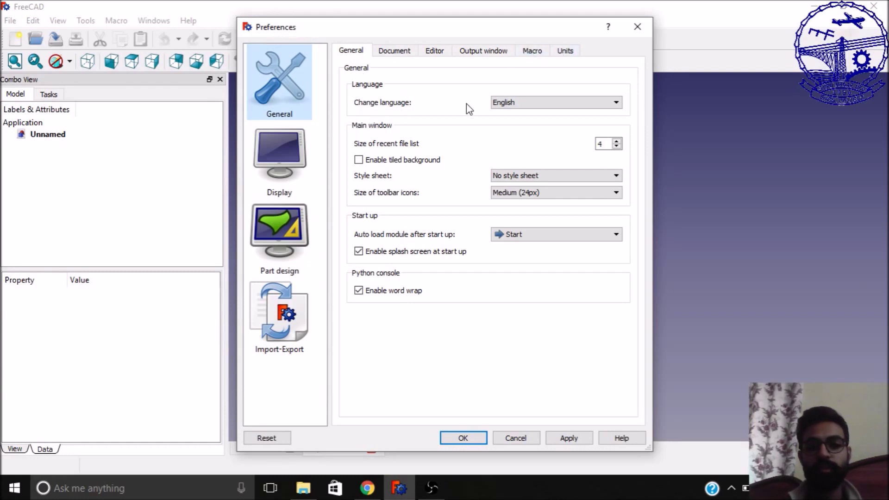
Step: Look through the Document, Editor, Output window, Macro and Units tabs, keeping the Standard unit system
left_click(394, 50)
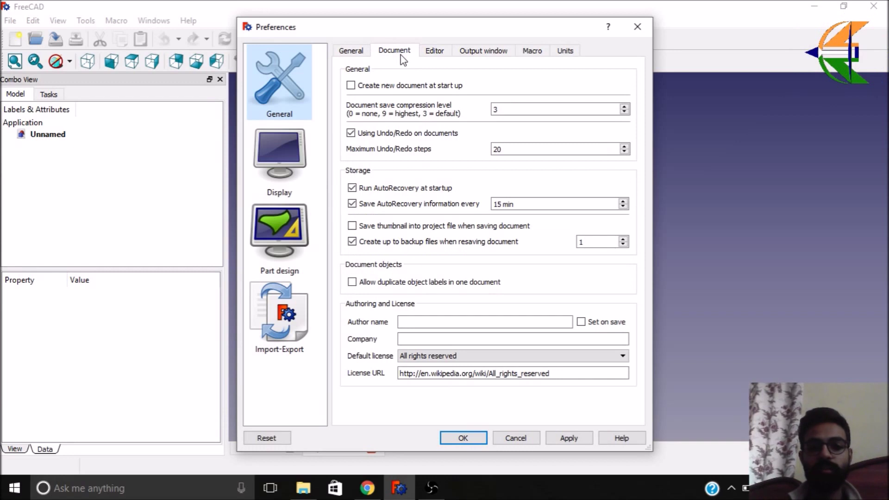
left_click(434, 52)
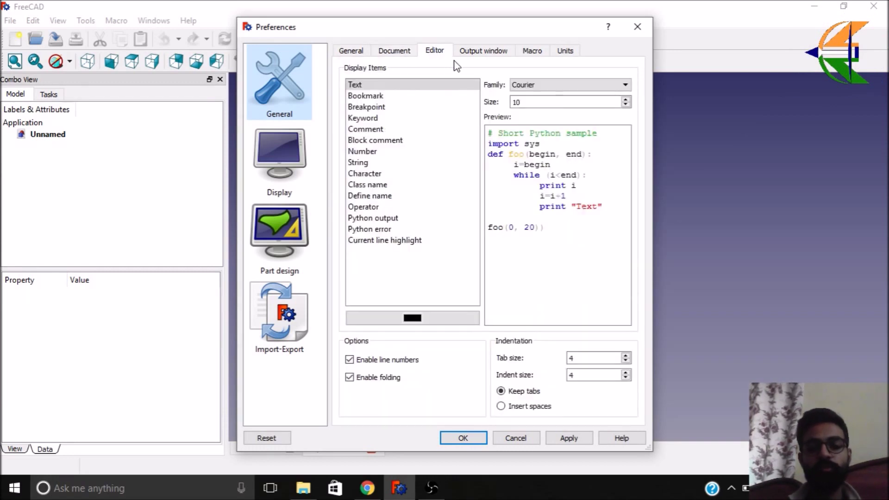
left_click(482, 52)
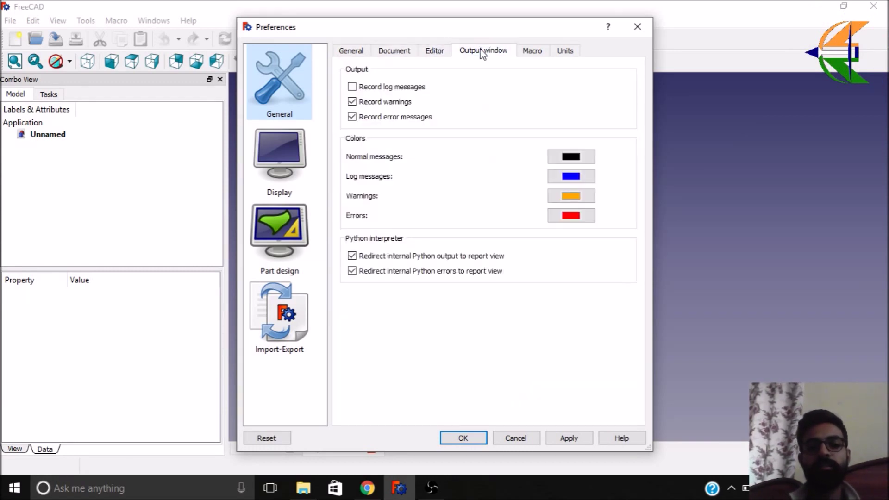
left_click(528, 51)
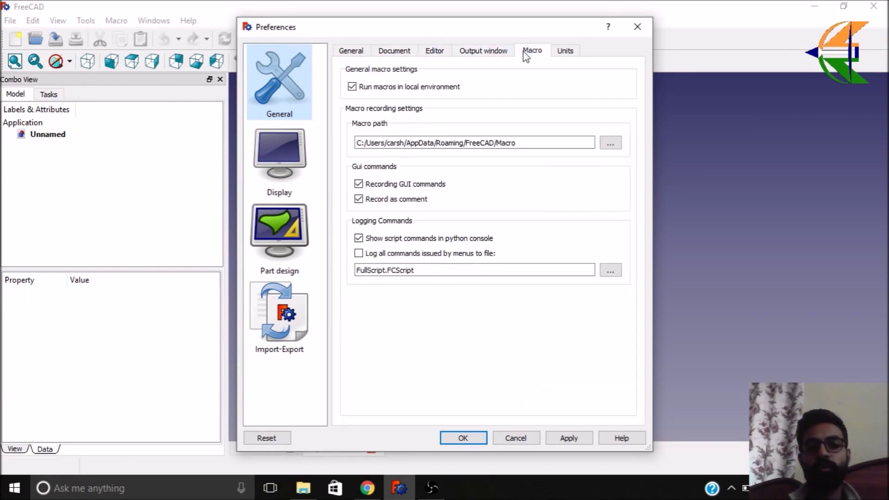
left_click(565, 52)
left_click(517, 87)
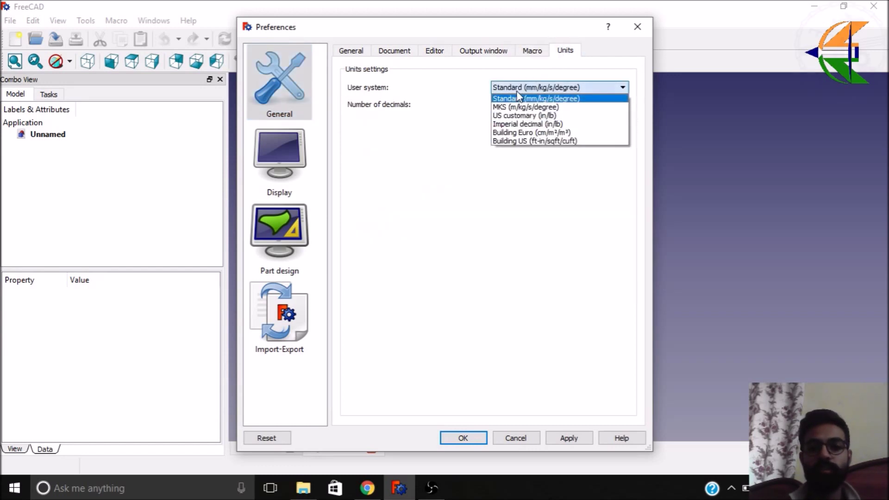
left_click(518, 98)
left_click(350, 50)
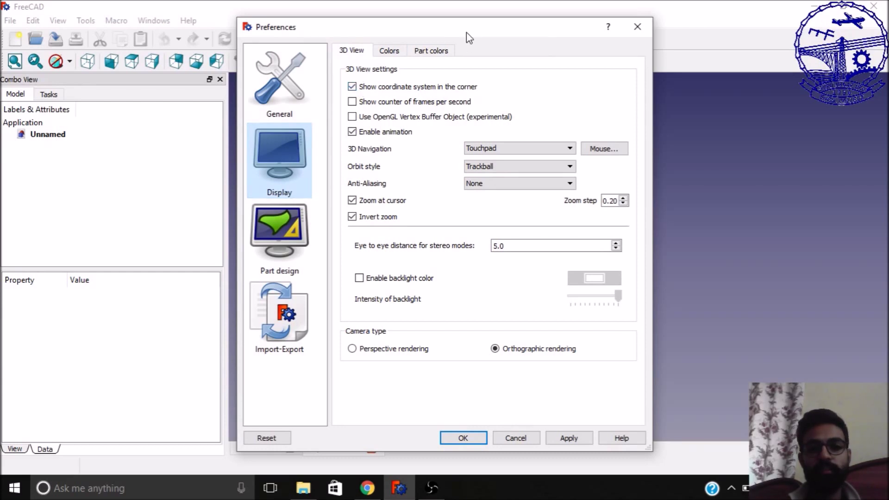
Step: Apply a solid black simple-color background, then reapply the blue-grey color gradient
left_click_drag(467, 32, 242, 9)
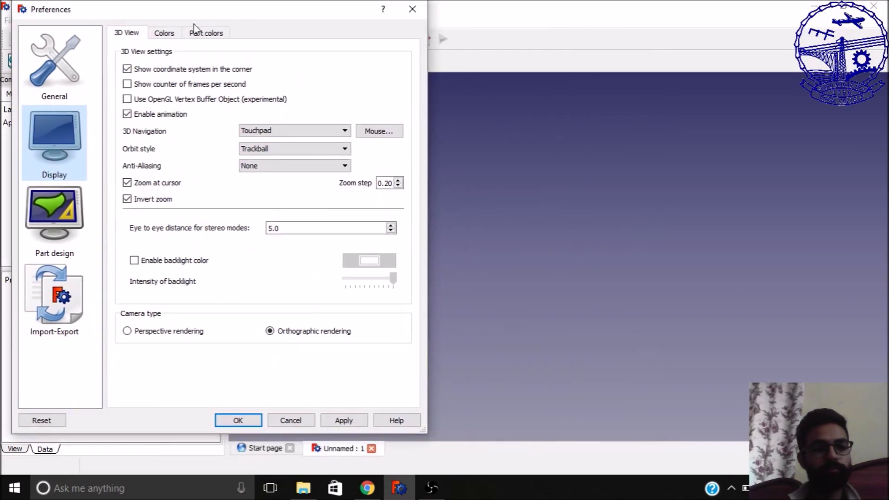
left_click(170, 35)
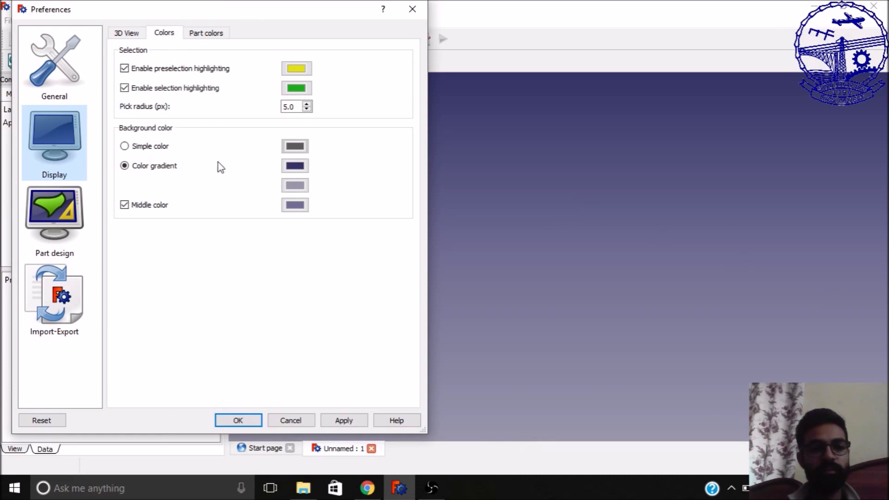
left_click(161, 147)
left_click(343, 420)
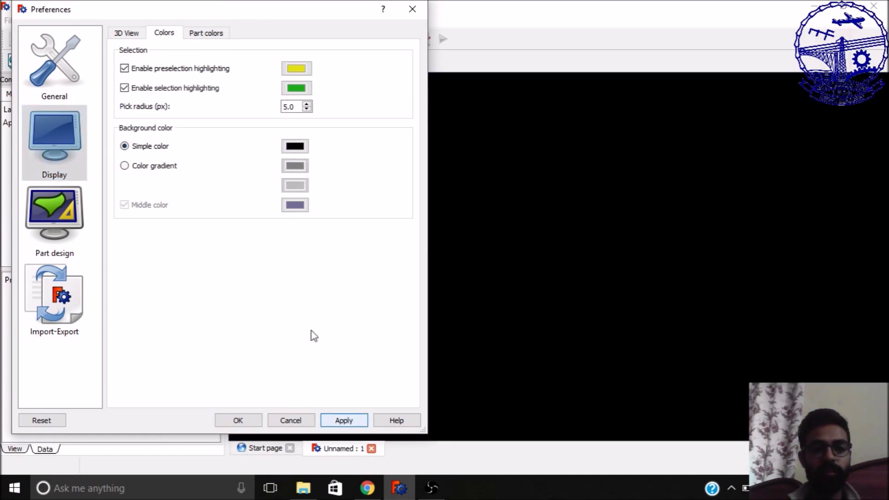
left_click(172, 168)
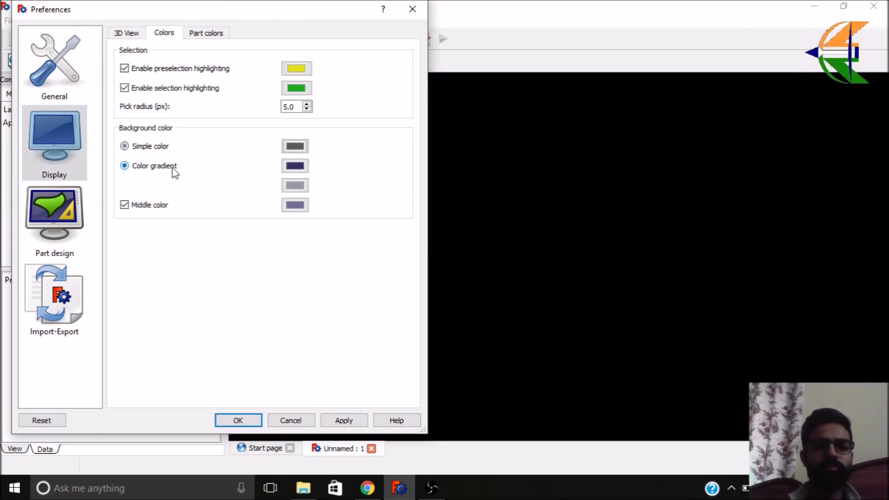
left_click(342, 420)
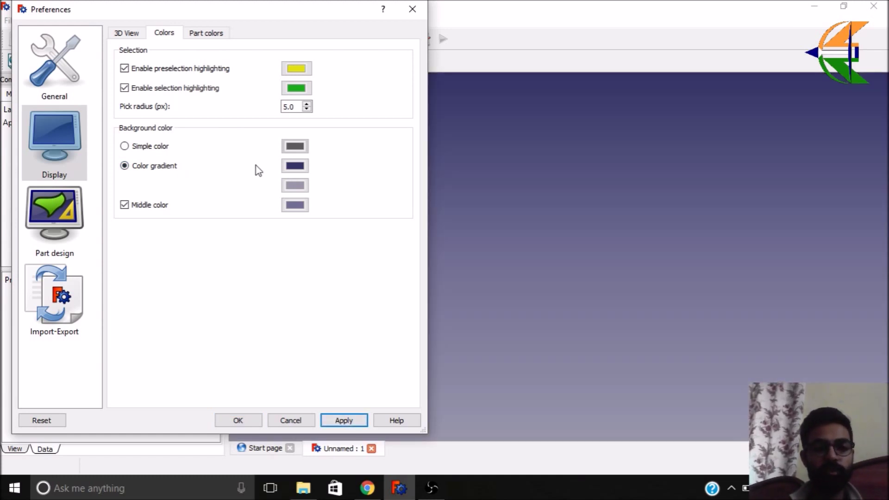
Step: Glance at the part colour and 3D View settings, then cancel out of Preferences
left_click(195, 38)
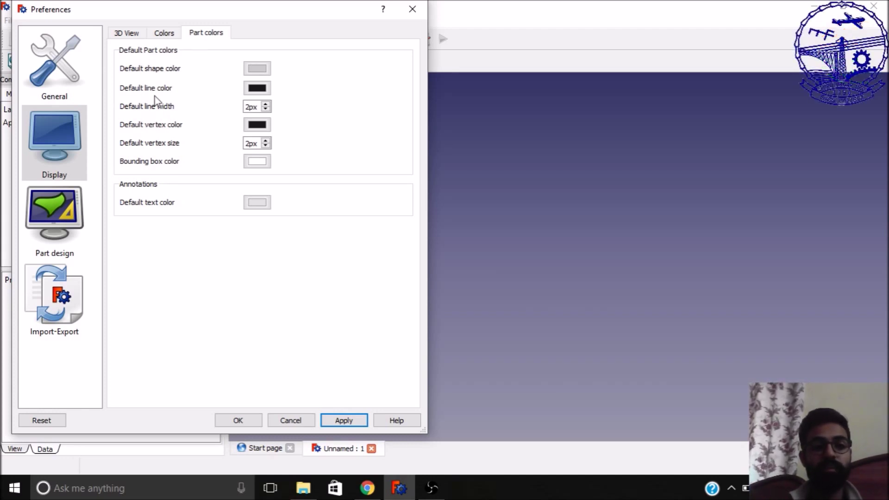
left_click(131, 35)
left_click_drag(174, 15, 259, 21)
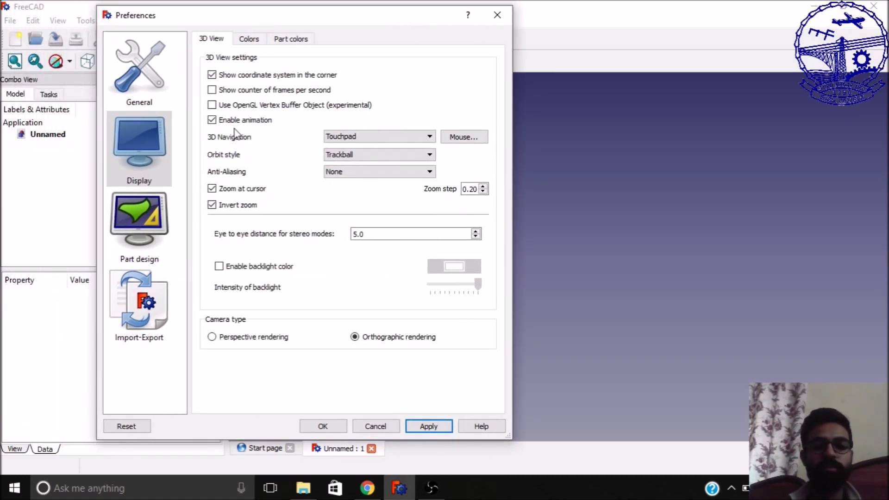
left_click(151, 86)
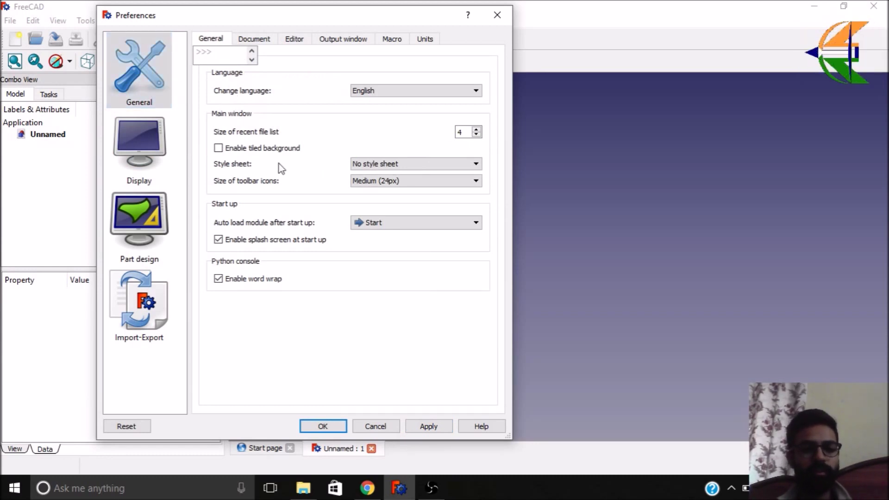
left_click(386, 426)
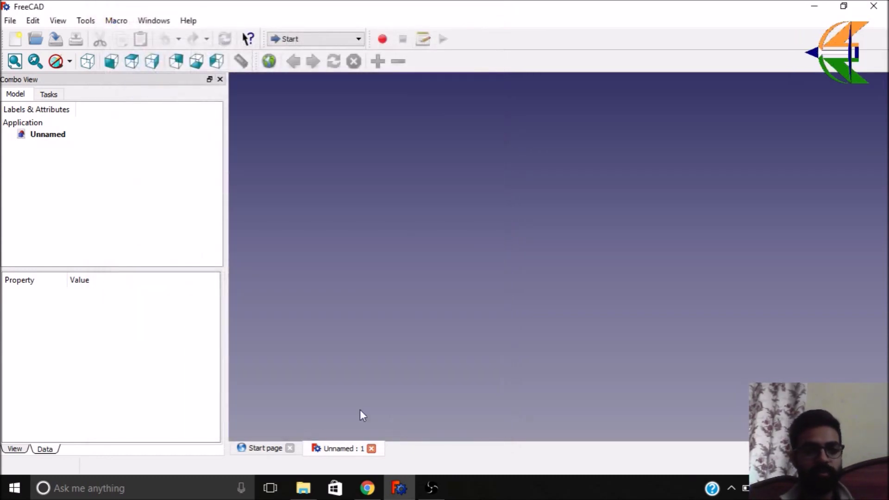
left_click(9, 20)
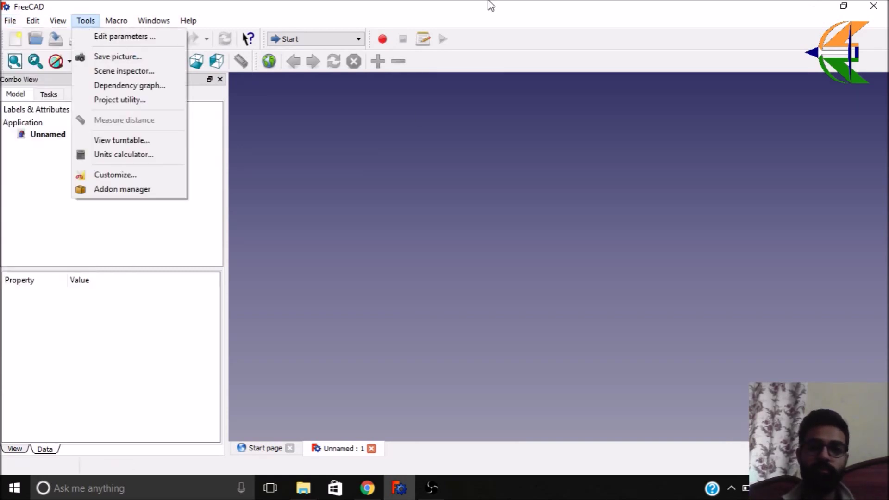
left_click(429, 119)
left_click(354, 39)
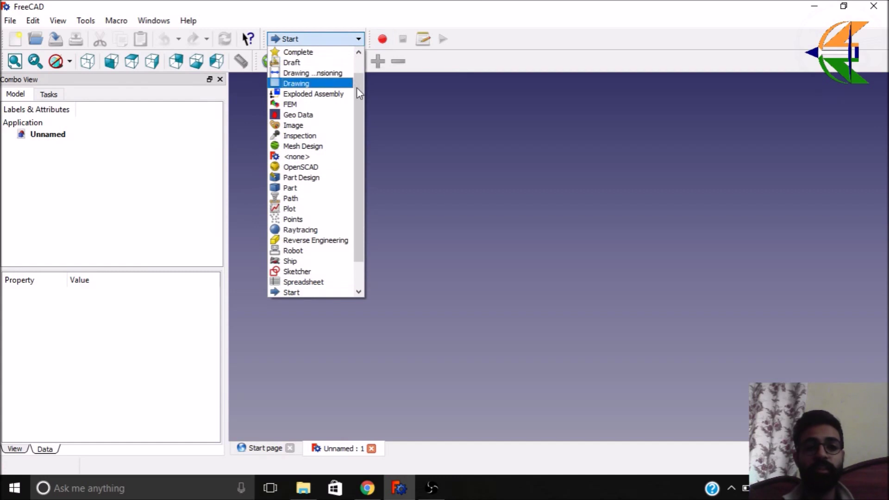
scroll(359, 83, "up", 1)
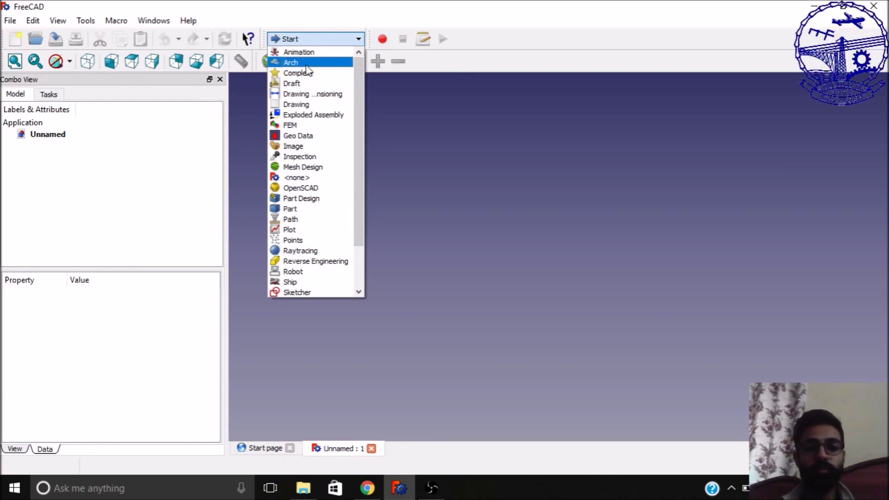
left_click(324, 18)
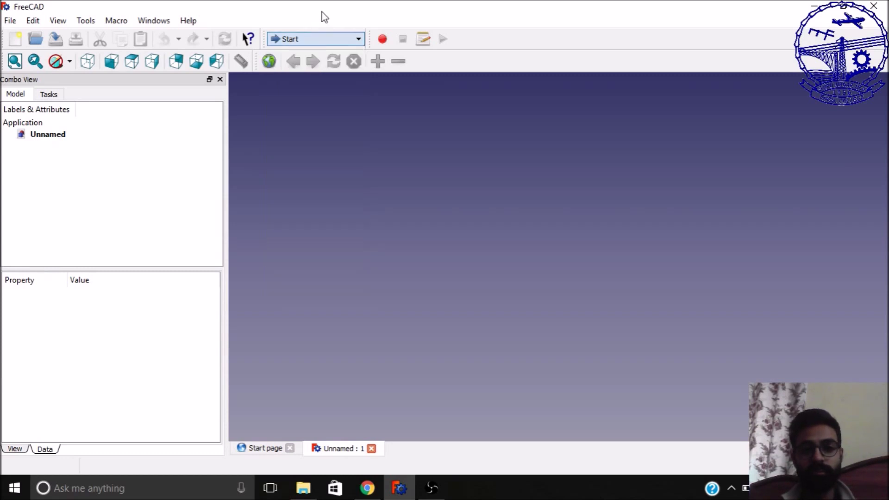